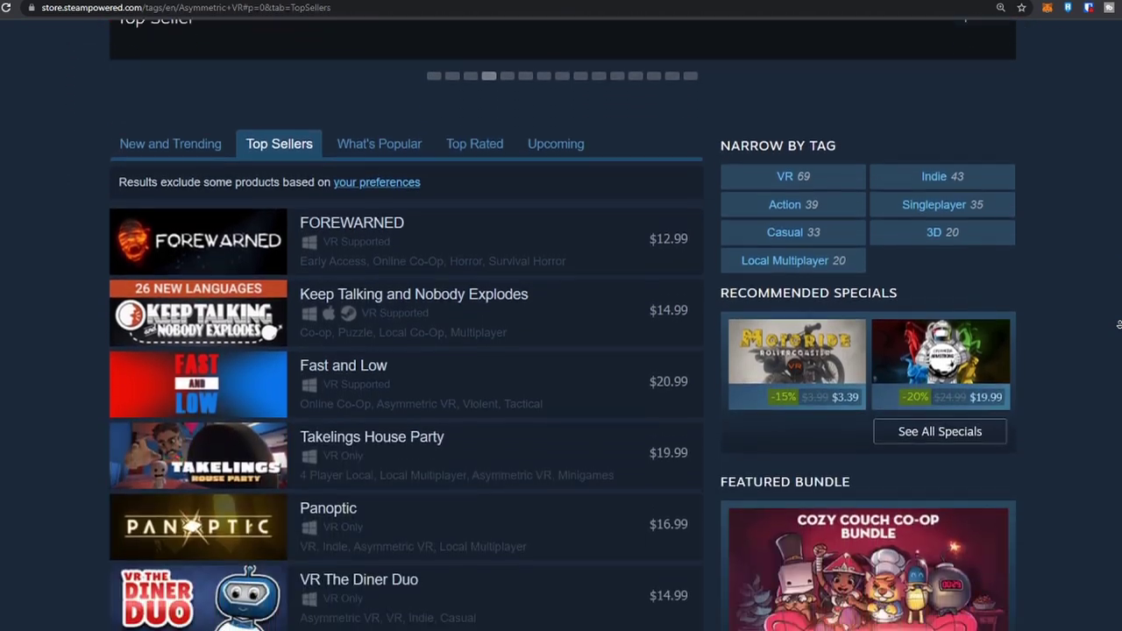
Scroll down the Asymmetric VR tag page toward the Top Sellers list.
{"action": "scroll", "coordinate": [1119, 325], "scroll_direction": "down", "scroll_amount": 2}
{"action": "scroll", "coordinate": [1118, 324], "scroll_direction": "down", "scroll_amount": 1}
{"action": "scroll", "coordinate": [1119, 324], "scroll_direction": "down", "scroll_amount": 2}
{"action": "scroll", "coordinate": [1119, 324], "scroll_direction": "down", "scroll_amount": 1}
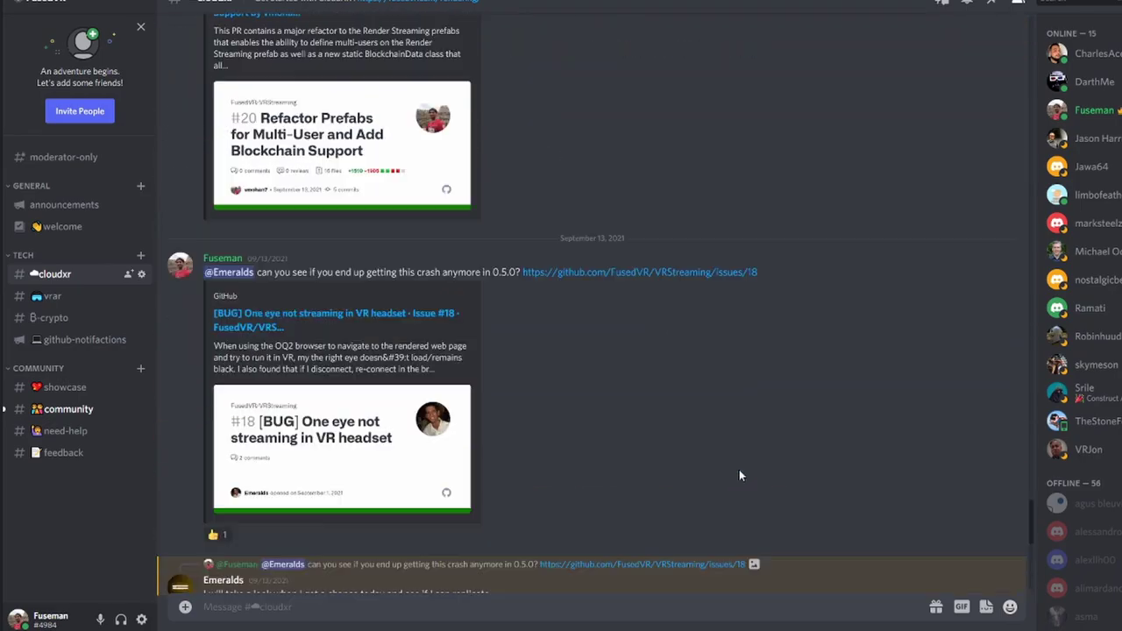
Scroll up through older messages in the cloudxr and crypto Discord channels.
{"action": "scroll", "coordinate": [739, 473], "scroll_direction": "up", "scroll_amount": 10}
{"action": "scroll", "coordinate": [739, 473], "scroll_direction": "up", "scroll_amount": 10}
{"action": "scroll", "coordinate": [526, 438], "scroll_direction": "up", "scroll_amount": 5}
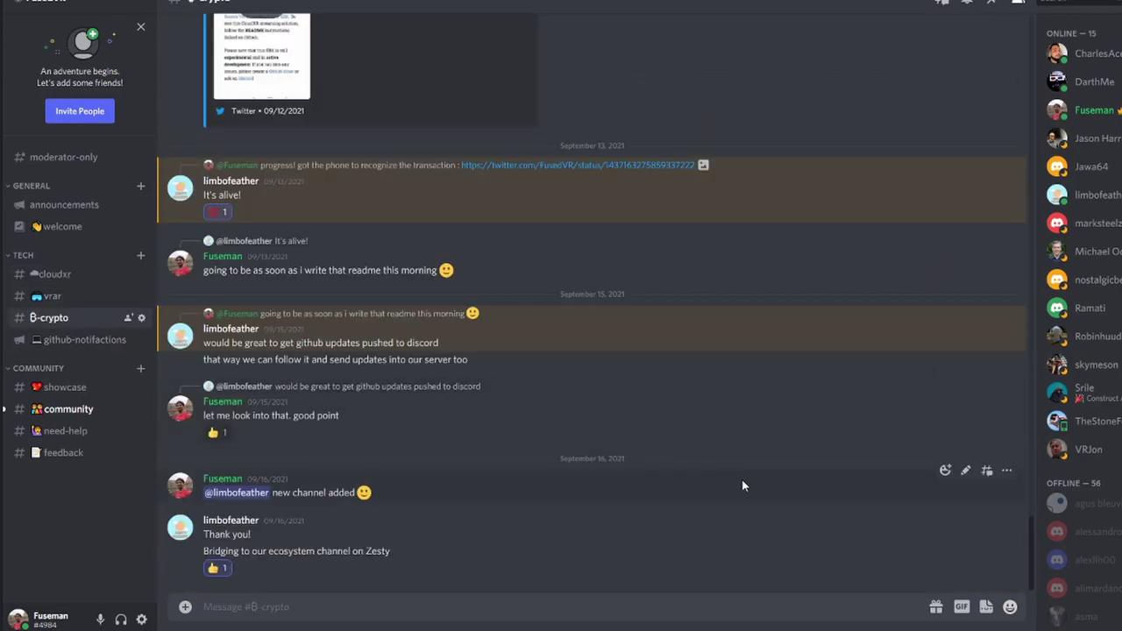
{"action": "scroll", "coordinate": [741, 483], "scroll_direction": "up", "scroll_amount": 2}
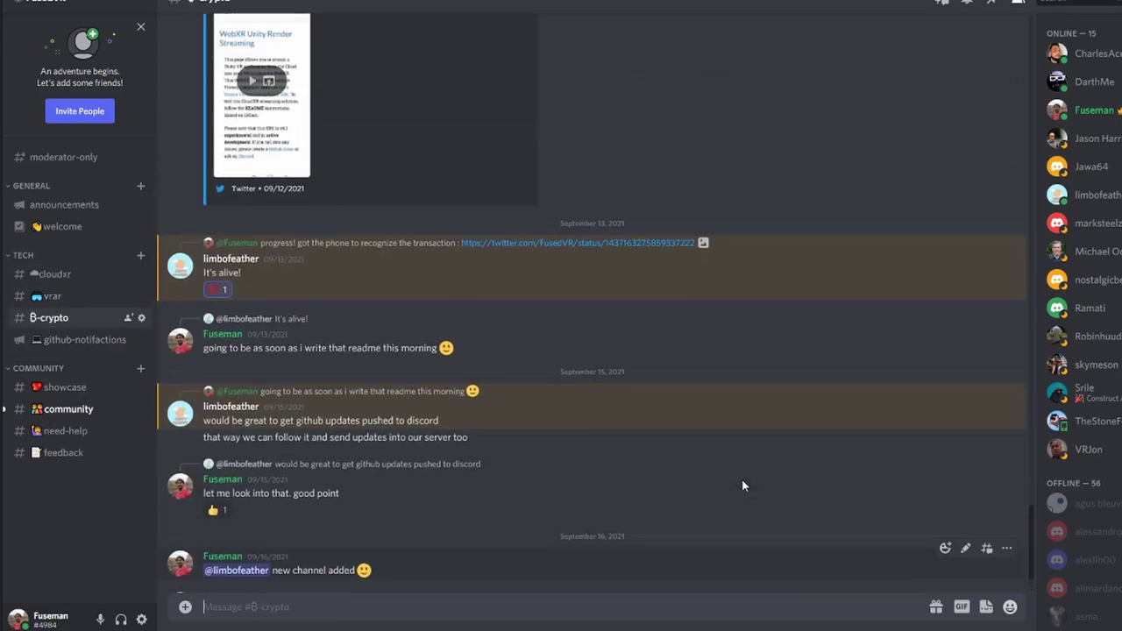
{"action": "scroll", "coordinate": [742, 482], "scroll_direction": "up", "scroll_amount": 3}
{"action": "scroll", "coordinate": [742, 482], "scroll_direction": "up", "scroll_amount": 2}
{"action": "scroll", "coordinate": [741, 482], "scroll_direction": "up", "scroll_amount": 4}
{"action": "scroll", "coordinate": [742, 481], "scroll_direction": "up", "scroll_amount": 3}
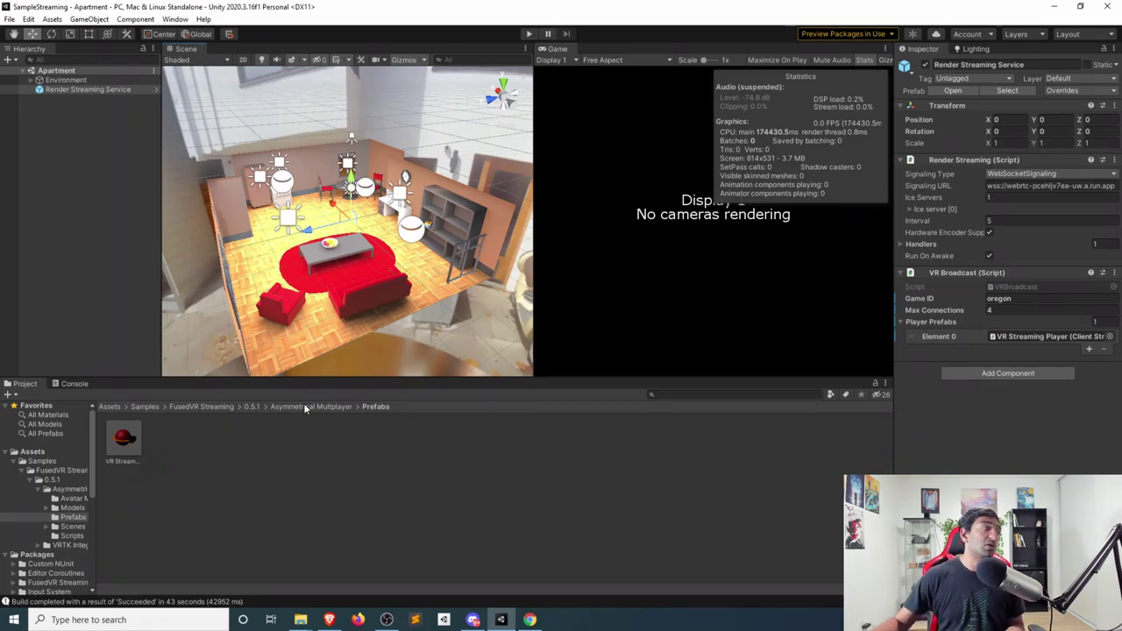
Open the Package Manager from Unity's Window menu.
{"action": "left_click", "coordinate": [174, 19]}
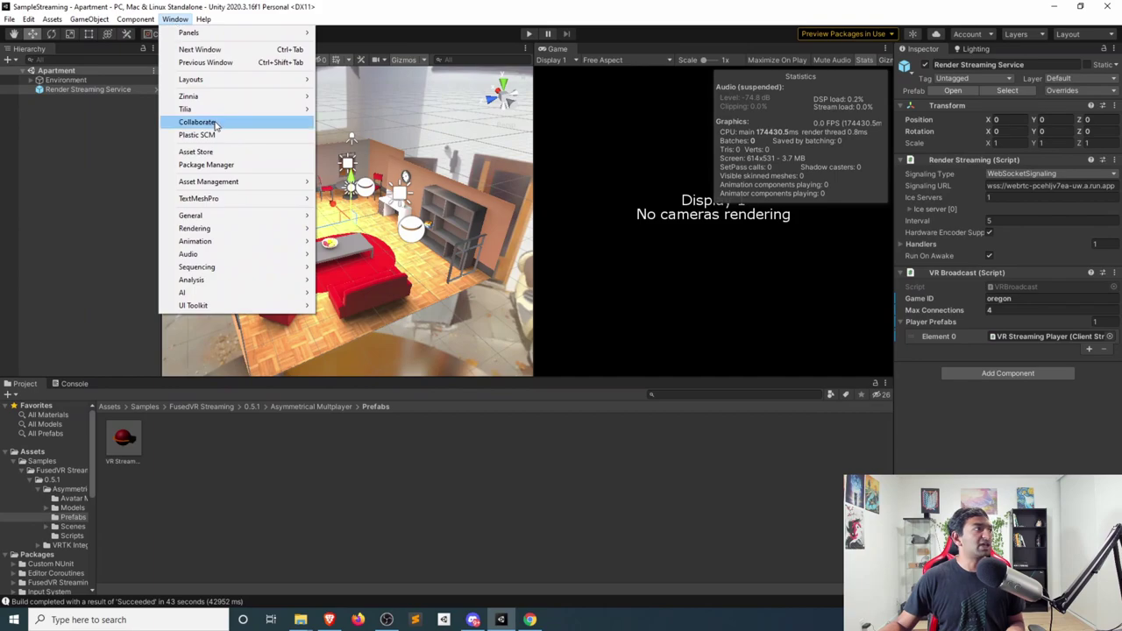
{"action": "left_click", "coordinate": [210, 165]}
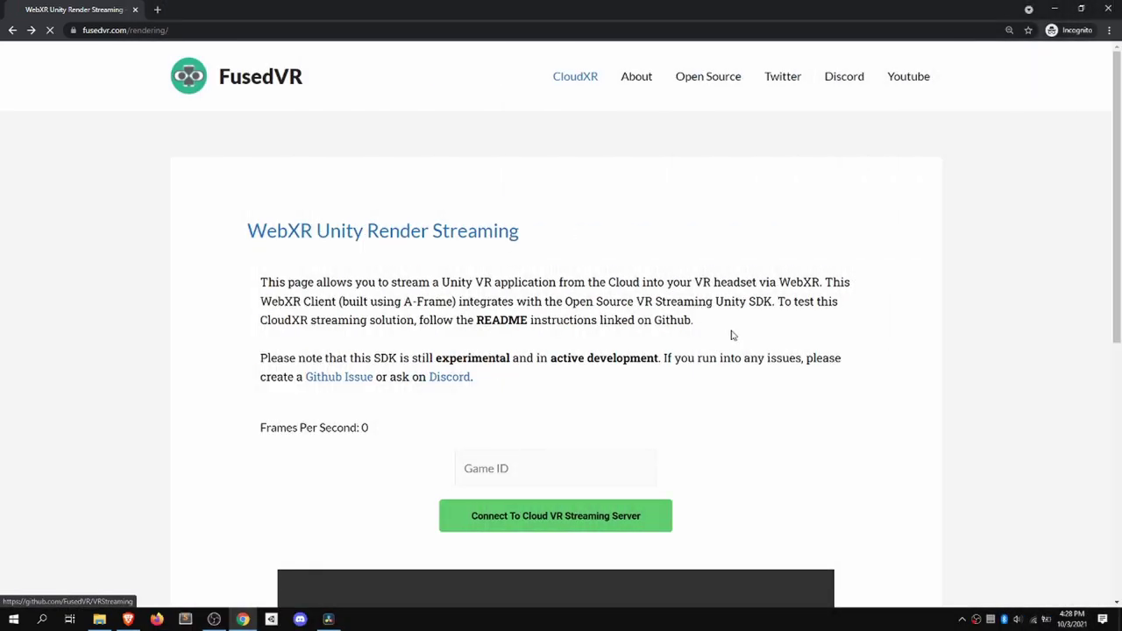
Scroll to the README's Setup section and highlight its steps.
{"action": "scroll", "coordinate": [764, 320], "scroll_direction": "down", "scroll_amount": 1}
{"action": "scroll", "coordinate": [743, 285], "scroll_direction": "down", "scroll_amount": 3}
{"action": "scroll", "coordinate": [741, 287], "scroll_direction": "down", "scroll_amount": 3}
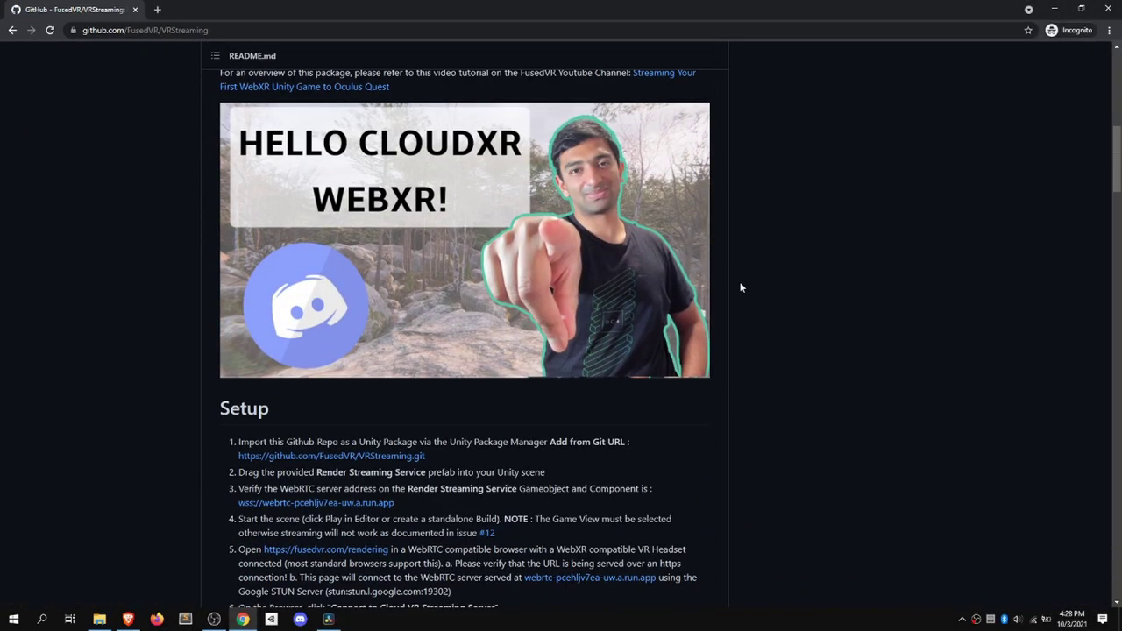
{"action": "scroll", "coordinate": [741, 286], "scroll_direction": "down", "scroll_amount": 4}
{"action": "left_click_drag", "start_coordinate": [236, 208], "coordinate": [515, 397]}
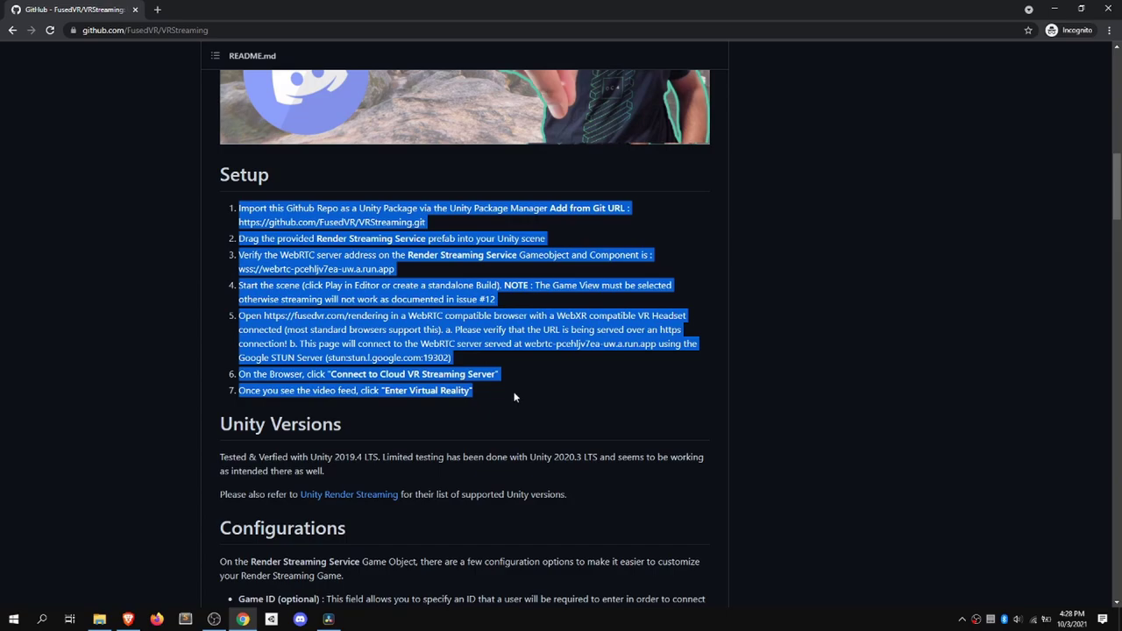
Play the 'Streaming Your First WebXR VR Unity Game to Oculus Quest' video on YouTube.
{"action": "left_click", "coordinate": [561, 423]}
{"action": "scroll", "coordinate": [561, 423], "scroll_direction": "up", "scroll_amount": 3}
{"action": "left_click", "coordinate": [568, 423]}
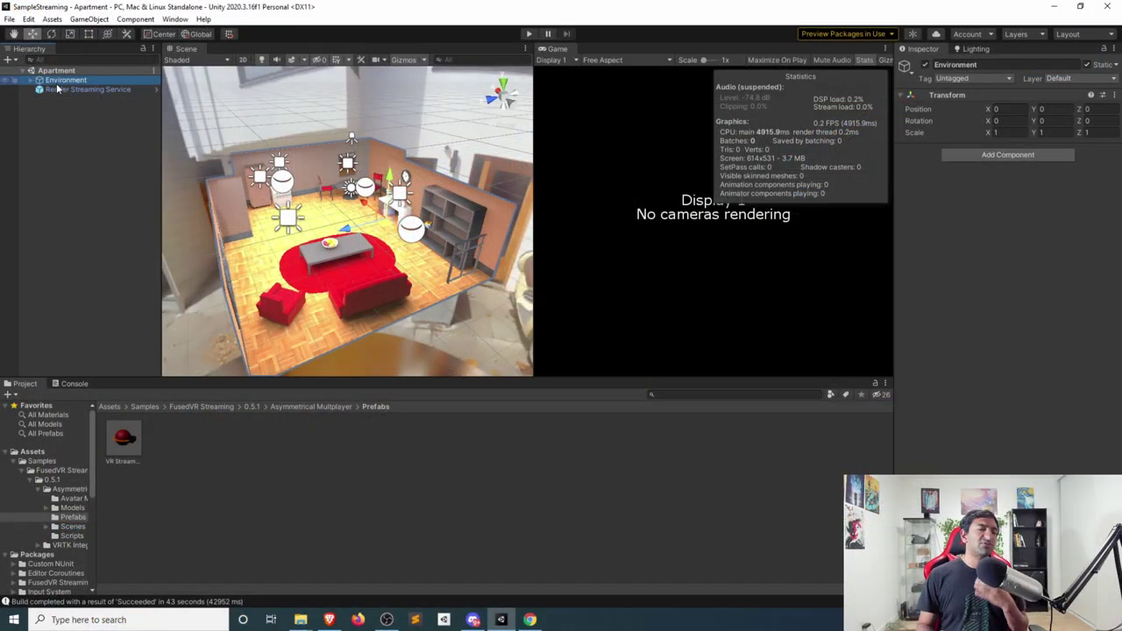
Browse Environment's children like ApartmentWalls and ReflectionProbes, then select Render Streaming Service.
{"action": "key", "text": "Right"}
{"action": "left_click", "coordinate": [57, 89]}
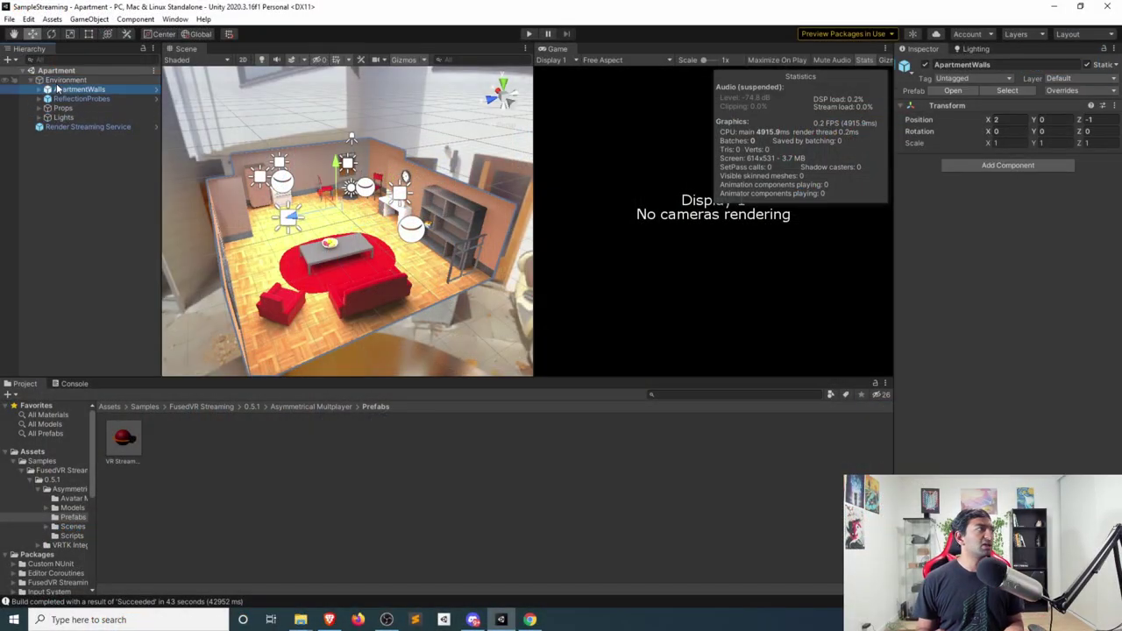
{"action": "key", "text": "Down"}
{"action": "key", "text": "Up"}
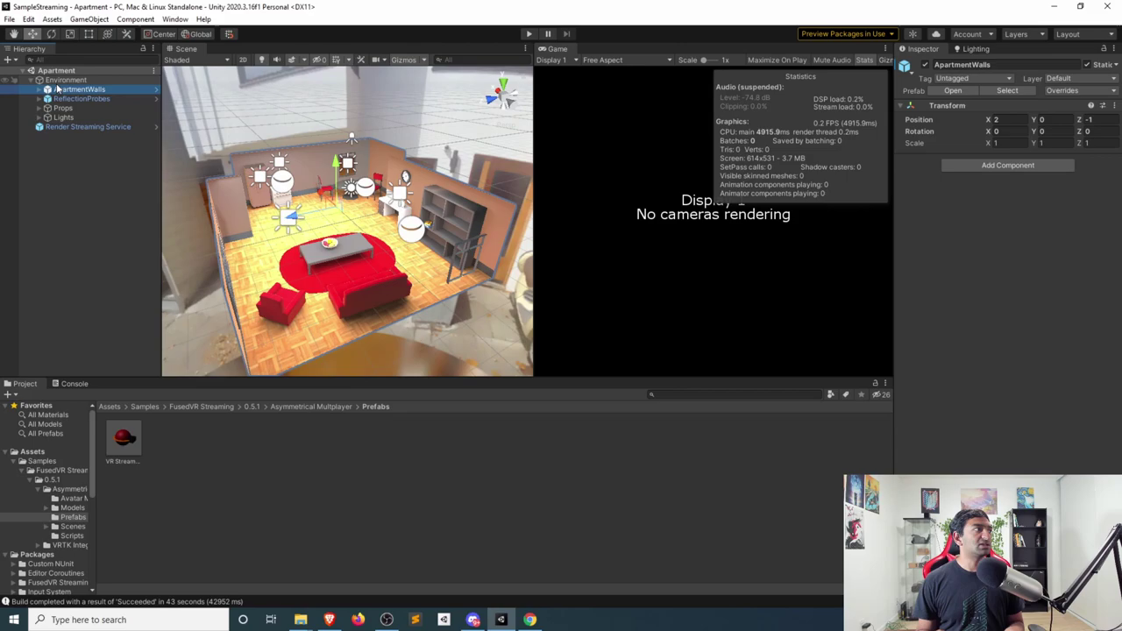
{"action": "key", "text": "Up"}
{"action": "key", "text": "Down"}
{"action": "key", "text": "Right"}
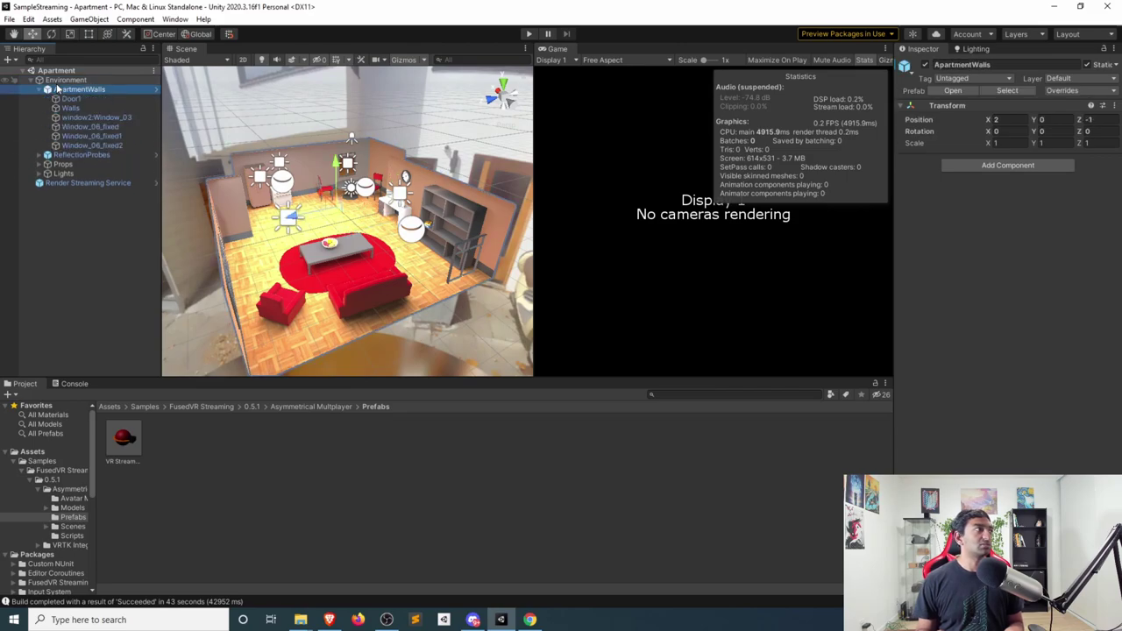
{"action": "key", "text": "Left"}
{"action": "key", "text": "Left"}
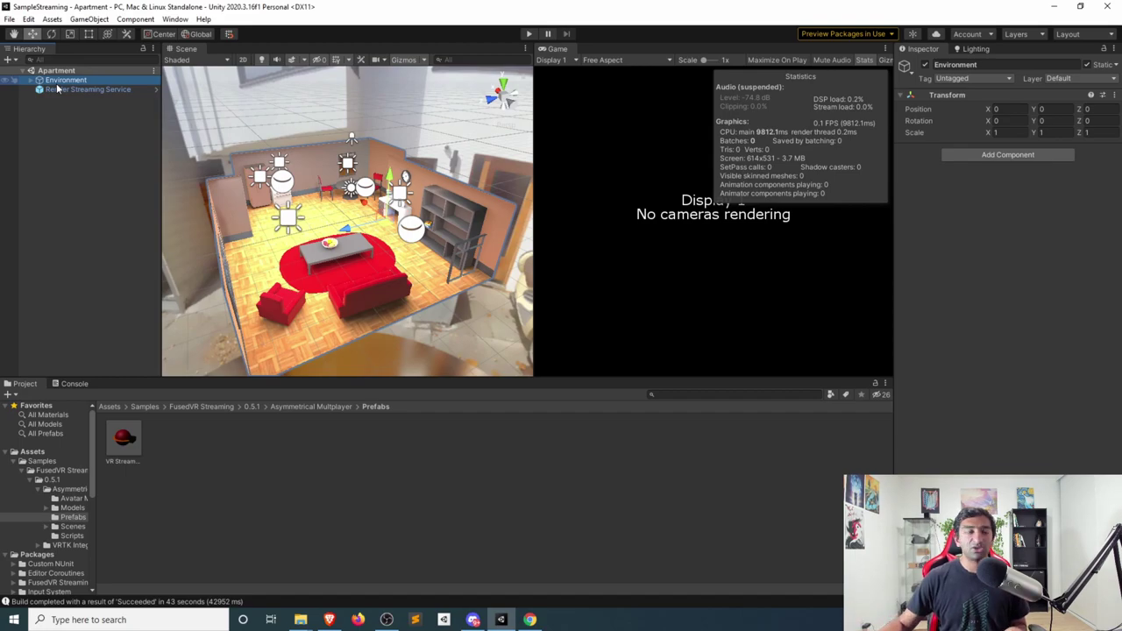
{"action": "left_click", "coordinate": [68, 91]}
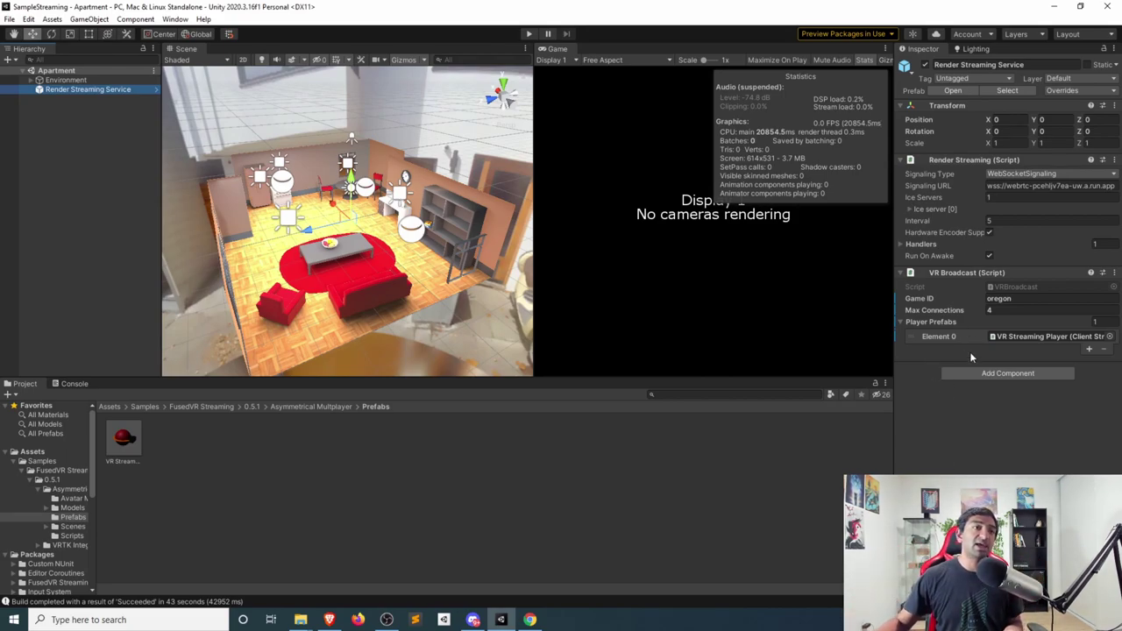
Open the VR Streaming Player prefab from Player Prefabs Element 0 in Prefab Mode.
{"action": "left_click", "coordinate": [1035, 341]}
{"action": "double_click", "coordinate": [114, 437]}
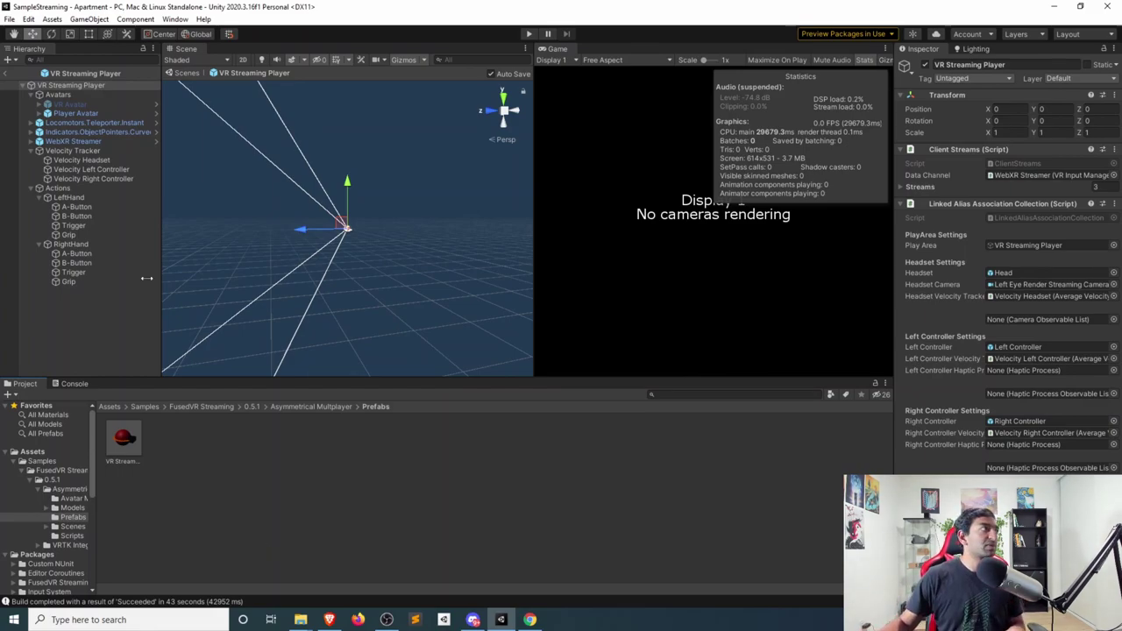
{"action": "left_click", "coordinate": [68, 86]}
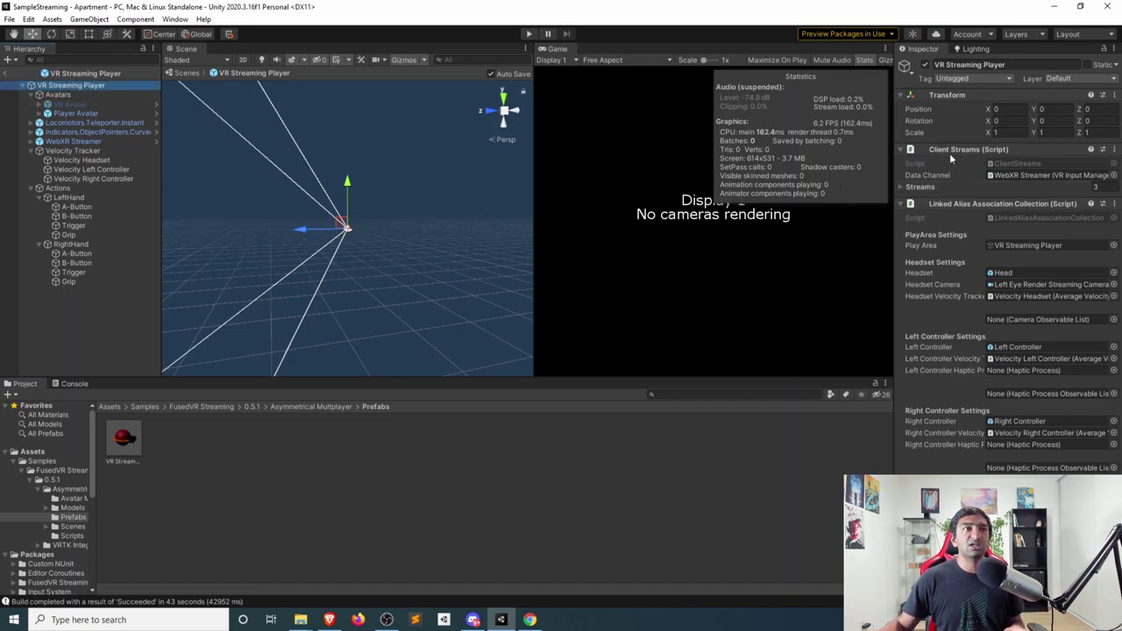
Review the right eye, audio and WebXR Streamer streams, then open Avatars' AvatarHandler script.
{"action": "left_click", "coordinate": [900, 187]}
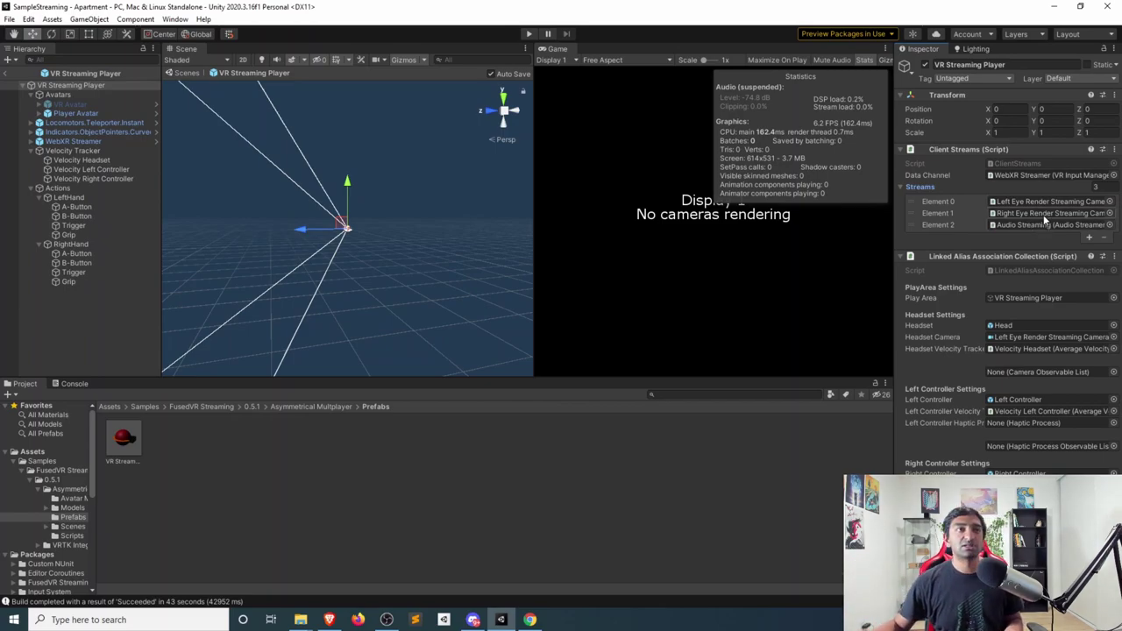
{"action": "left_click", "coordinate": [1045, 214]}
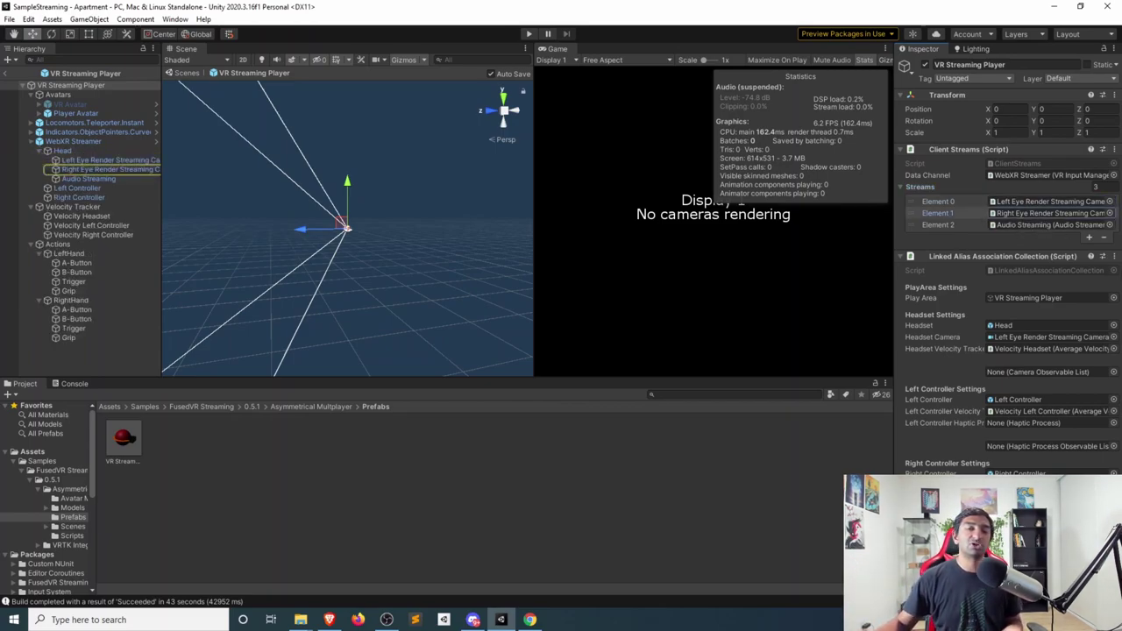
{"action": "left_click", "coordinate": [1014, 224]}
{"action": "left_click", "coordinate": [1052, 175]}
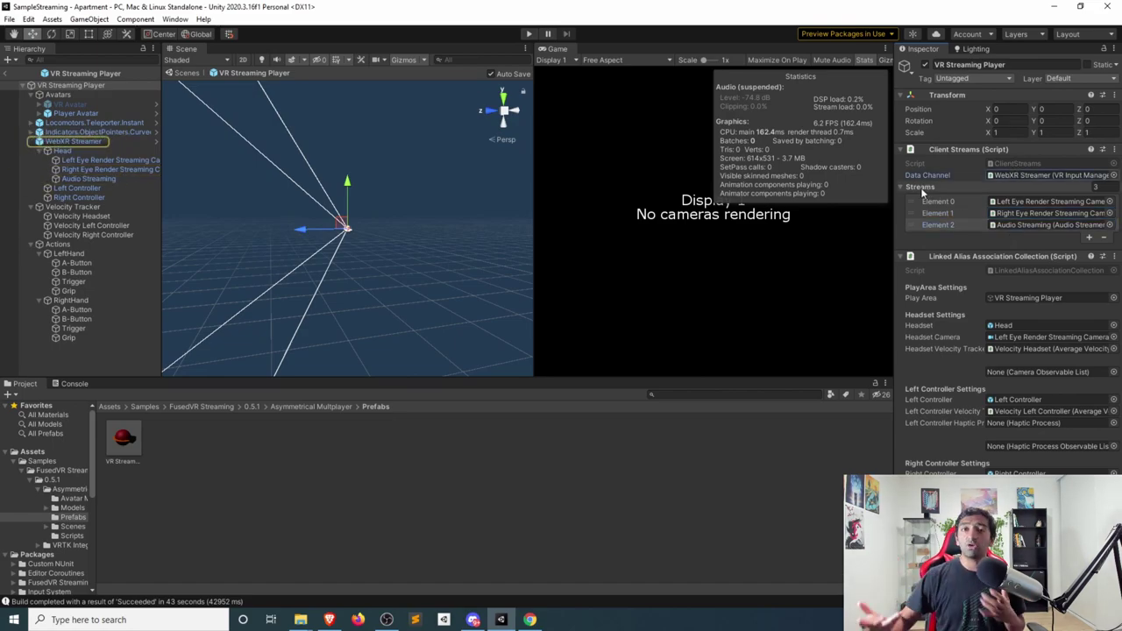
{"action": "left_click", "coordinate": [921, 188]}
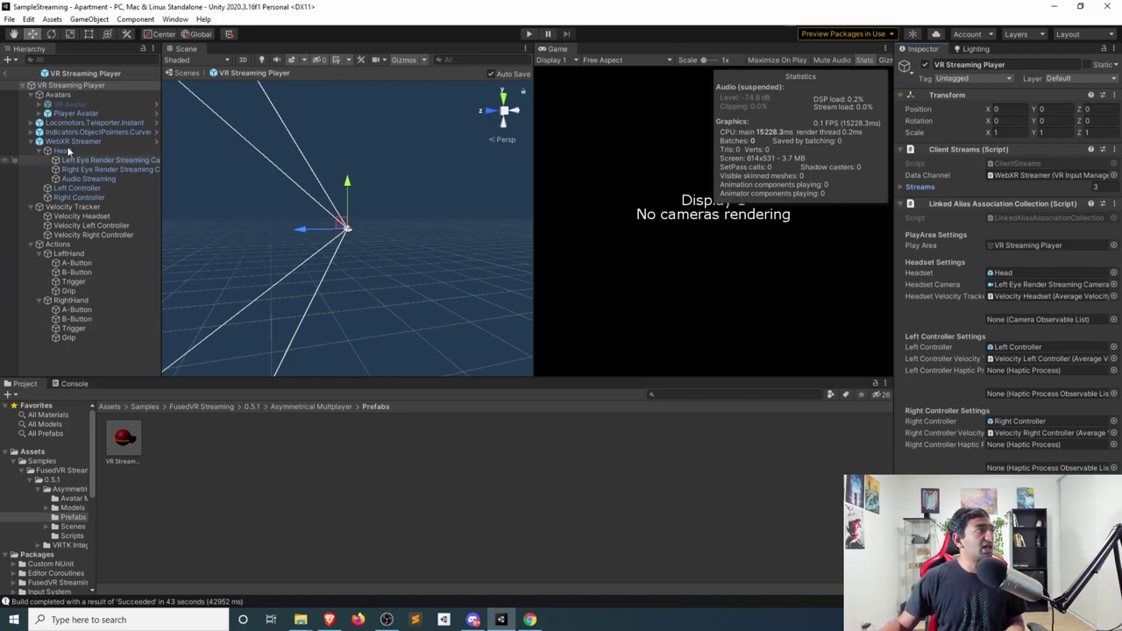
{"action": "left_click", "coordinate": [64, 96]}
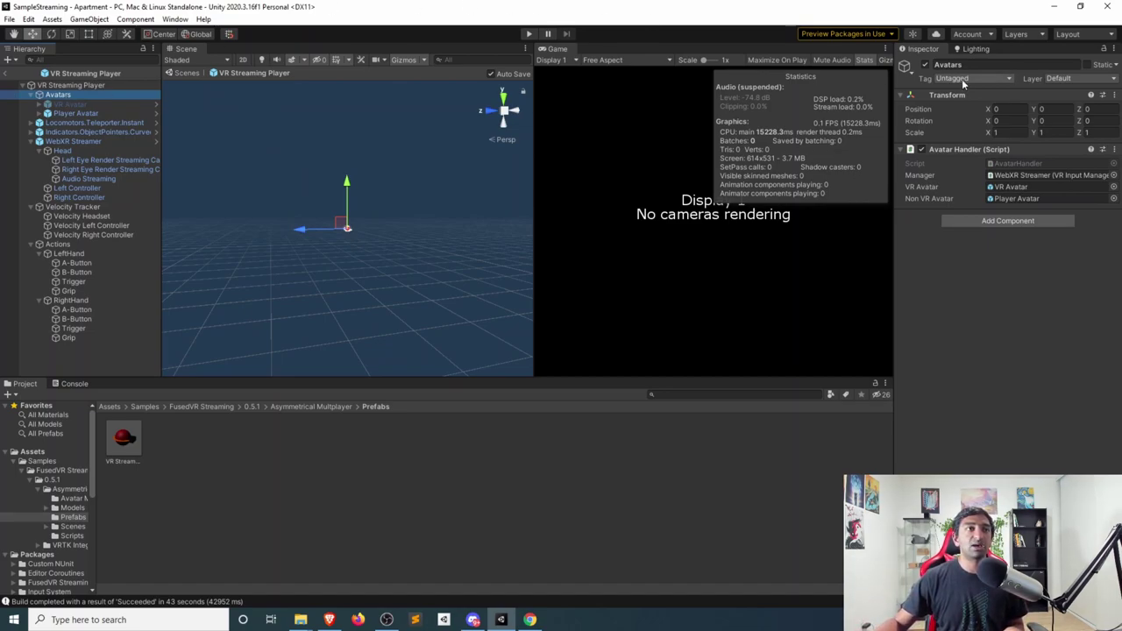
{"action": "double_click", "coordinate": [1008, 163]}
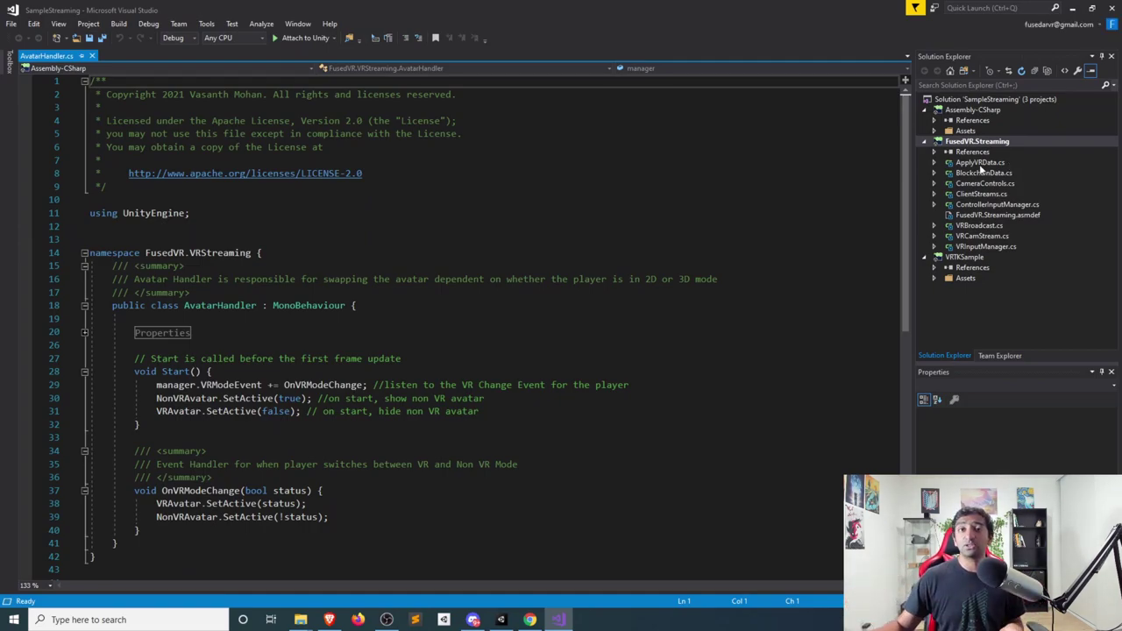
Highlight usages of the manager, VRAvatar and NonVRAvatar fields in AvatarHandler.cs.
{"action": "scroll", "coordinate": [686, 329], "scroll_direction": "down", "scroll_amount": 1}
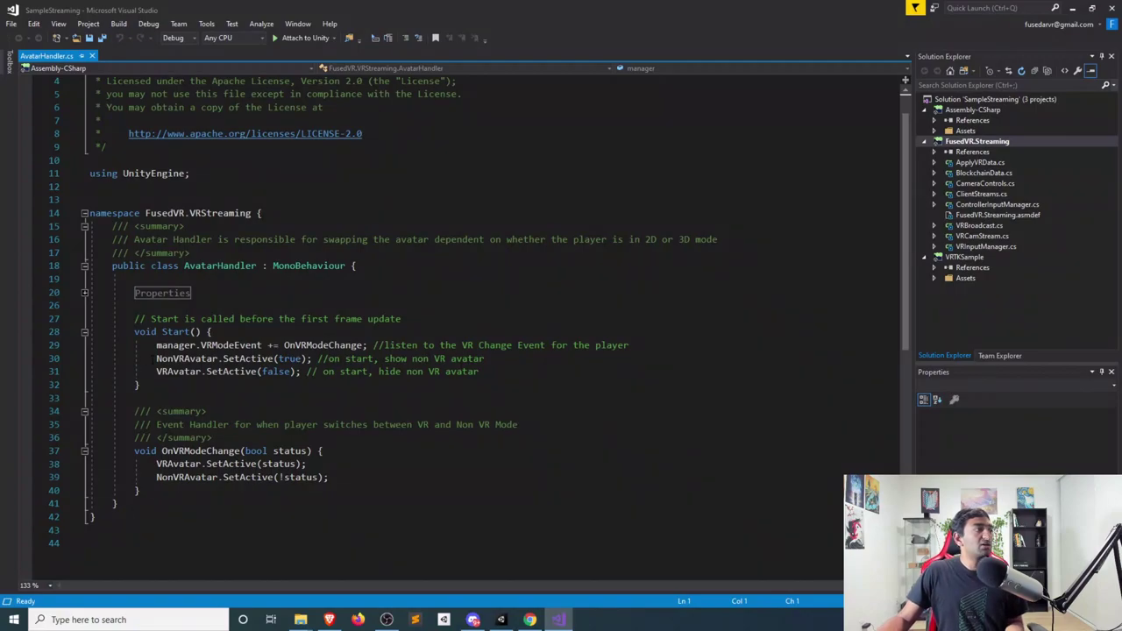
{"action": "left_click", "coordinate": [84, 293]}
{"action": "left_click_drag", "start_coordinate": [172, 305], "coordinate": [298, 305]}
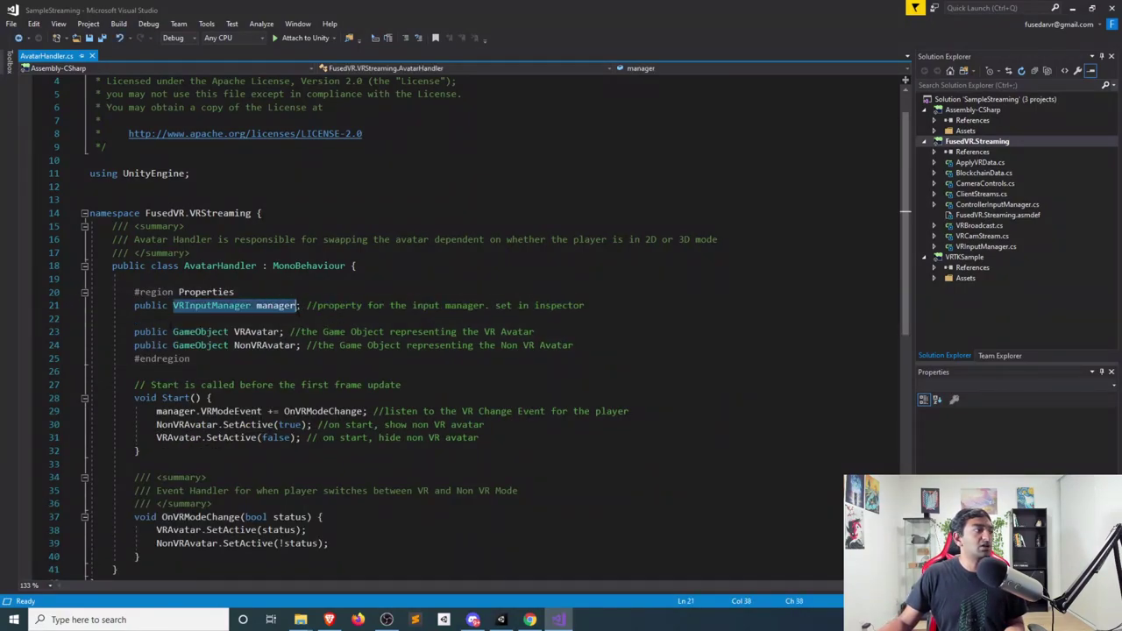
{"action": "left_click", "coordinate": [298, 305]}
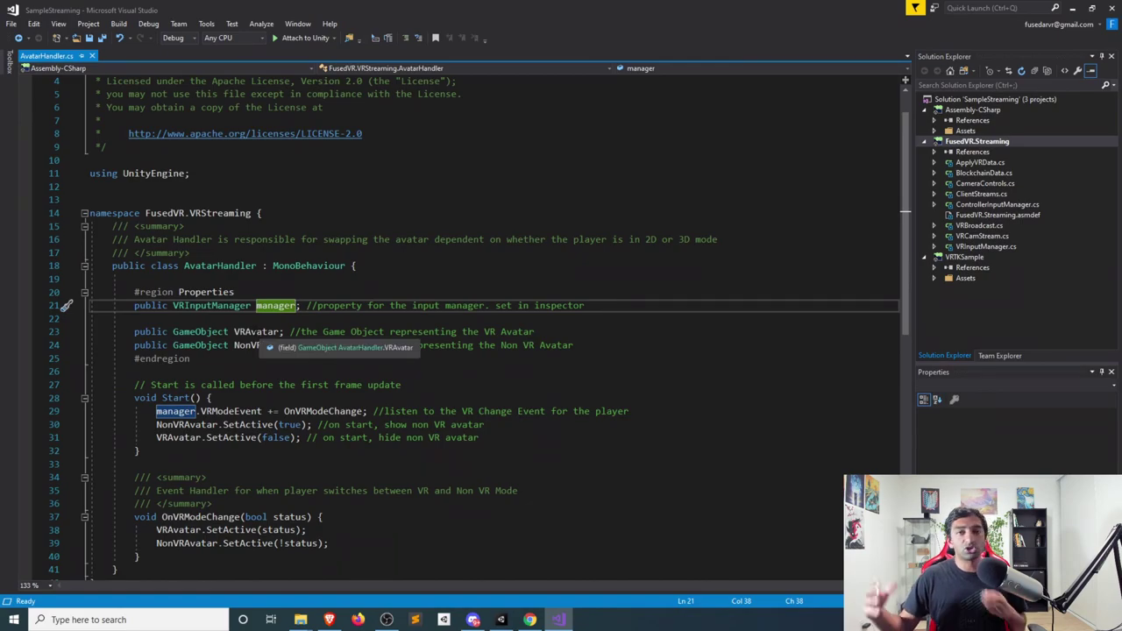
{"action": "left_click", "coordinate": [280, 331]}
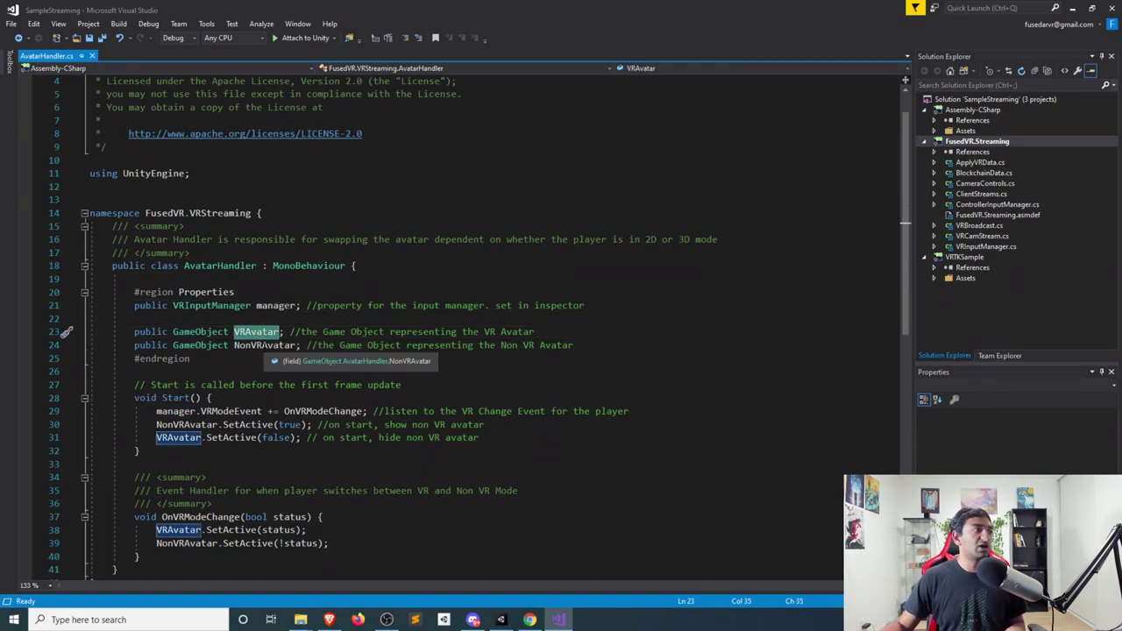
{"action": "left_click", "coordinate": [297, 344]}
{"action": "key", "text": "Down"}
{"action": "key", "text": "Down"}
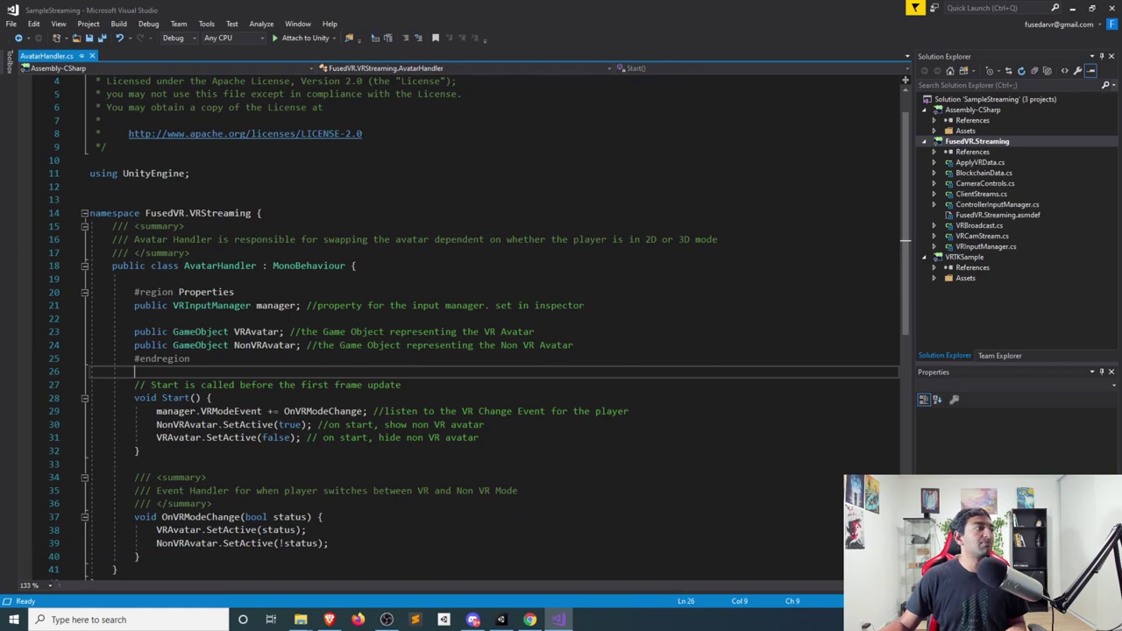
{"action": "left_click", "coordinate": [297, 305]}
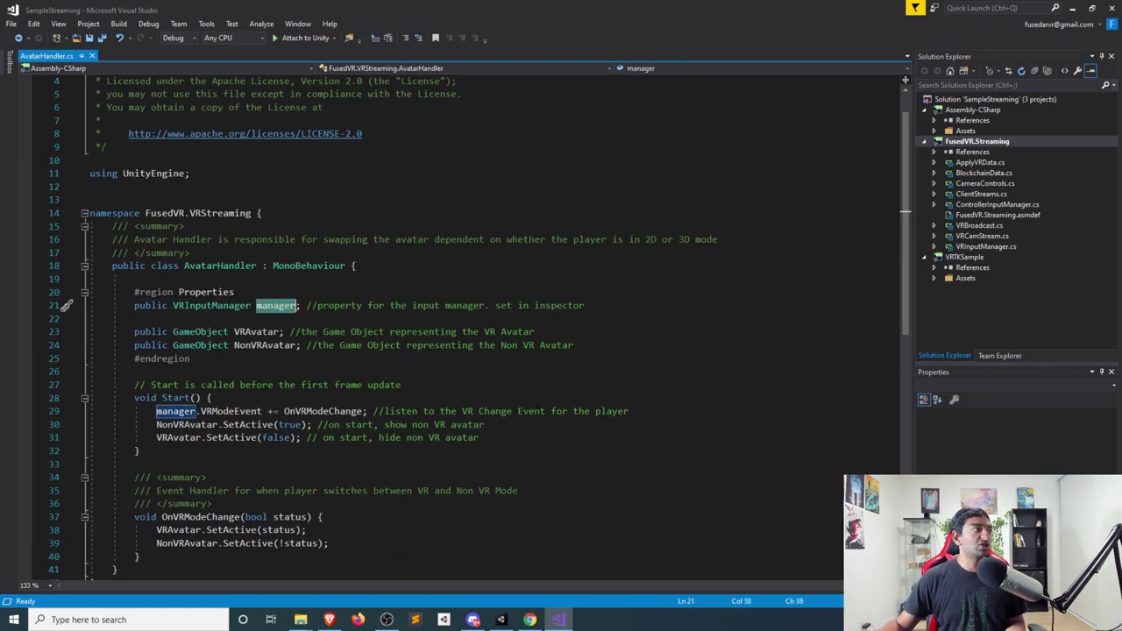
Check the Properties region's start and end markers, then return to Unity.
{"action": "left_click", "coordinate": [211, 306]}
{"action": "key", "text": "Down"}
{"action": "key", "text": "Down"}
{"action": "key", "text": "Down"}
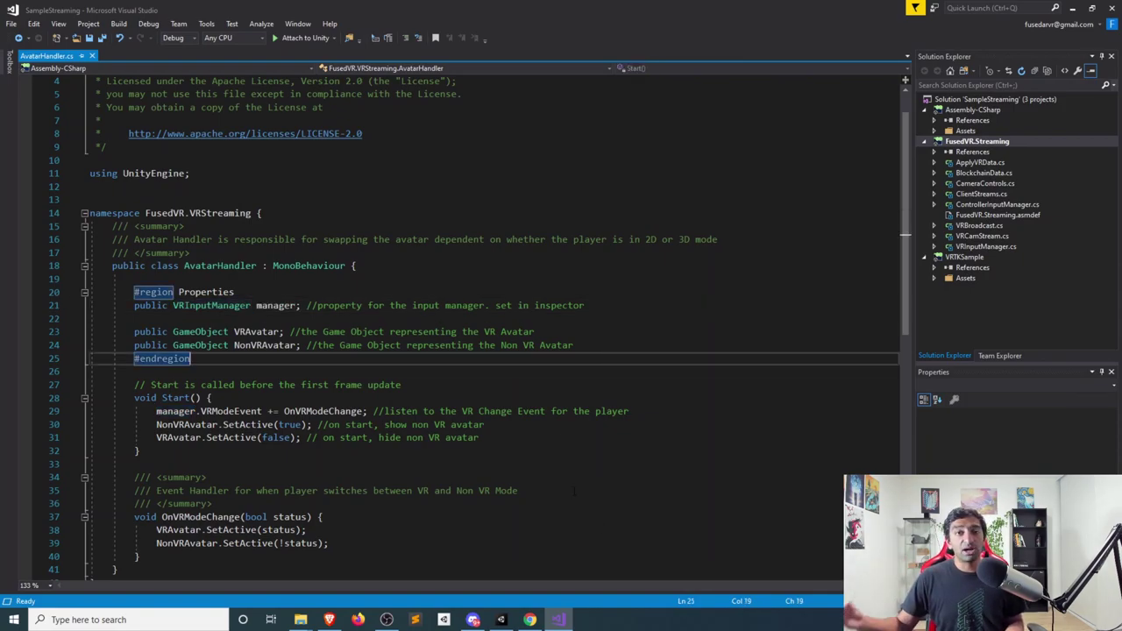
{"action": "mouse_move", "coordinate": [175, 398]}
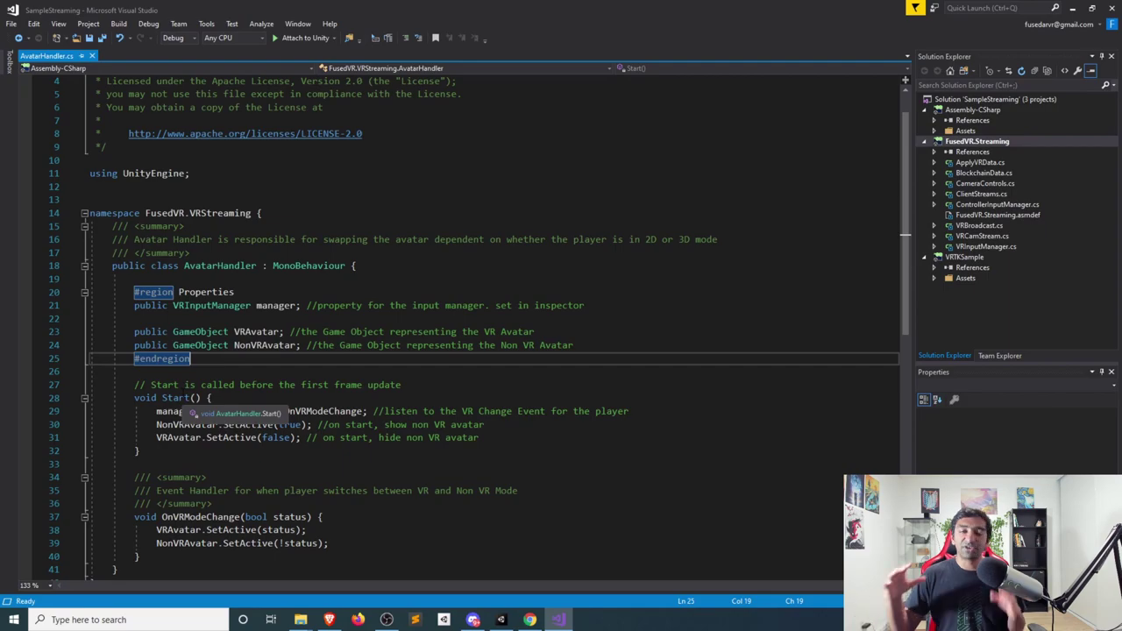
{"action": "key", "text": "Up"}
{"action": "key", "text": "Up"}
{"action": "key", "text": "Up"}
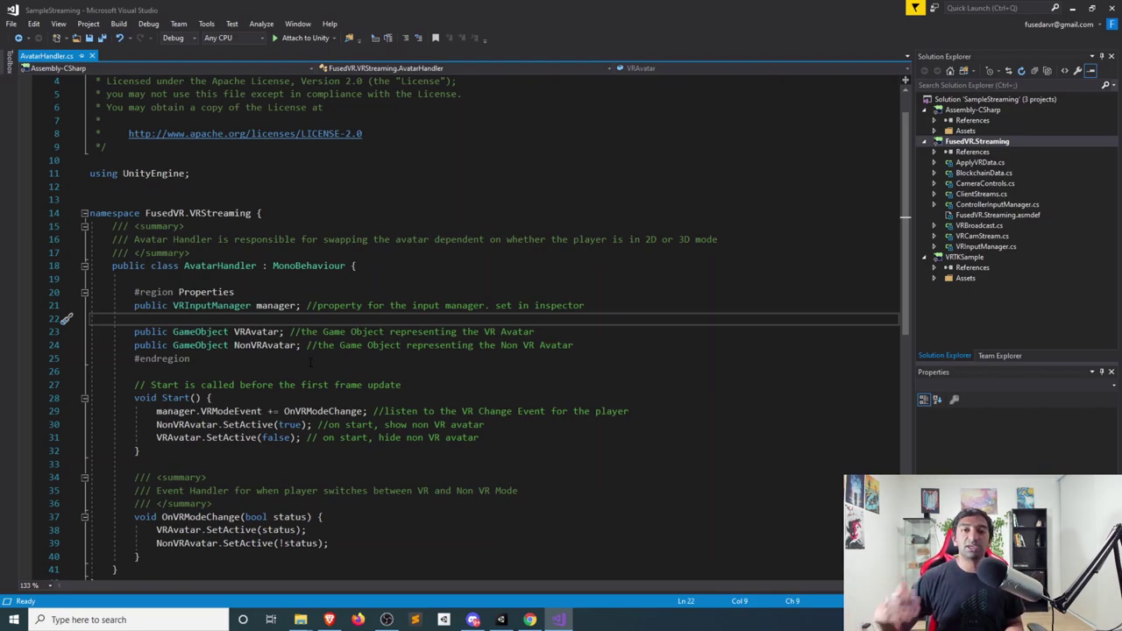
{"action": "key", "text": "alt+Tab"}
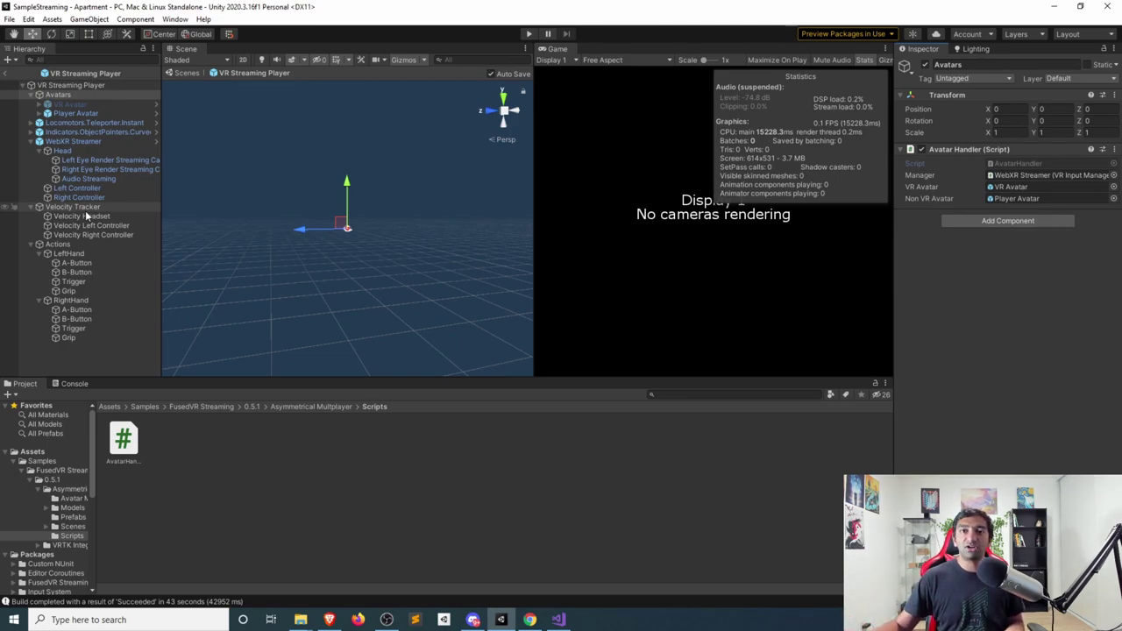
Inspect the WebXR Streamer, Velocity Tracker and Left Controller components in the Hierarchy.
{"action": "left_click", "coordinate": [69, 142]}
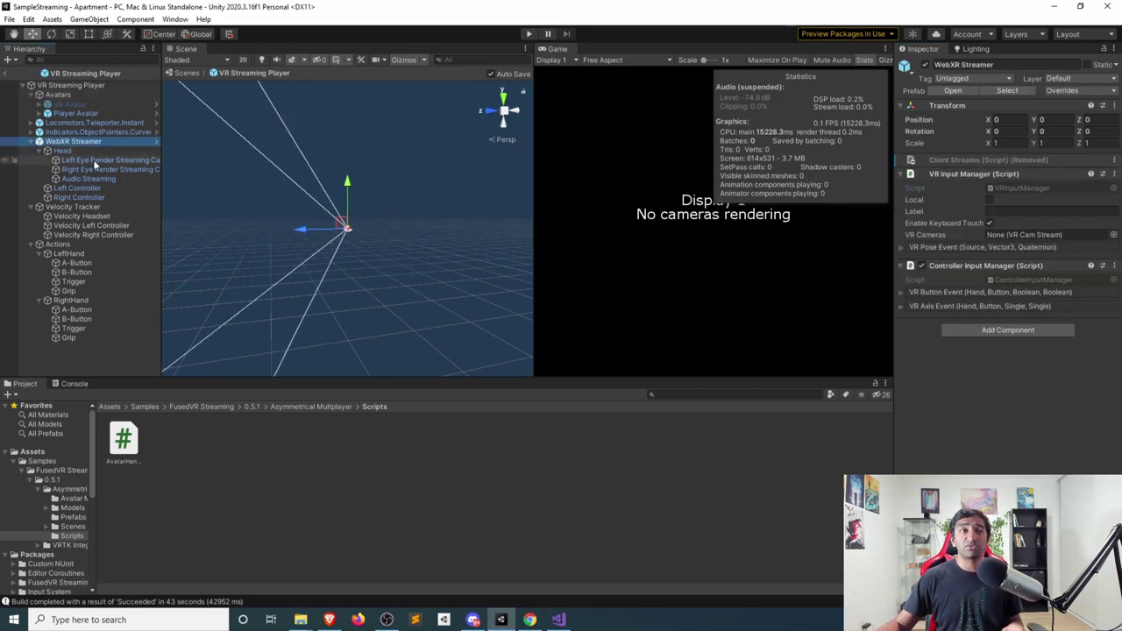
{"action": "left_click", "coordinate": [32, 142]}
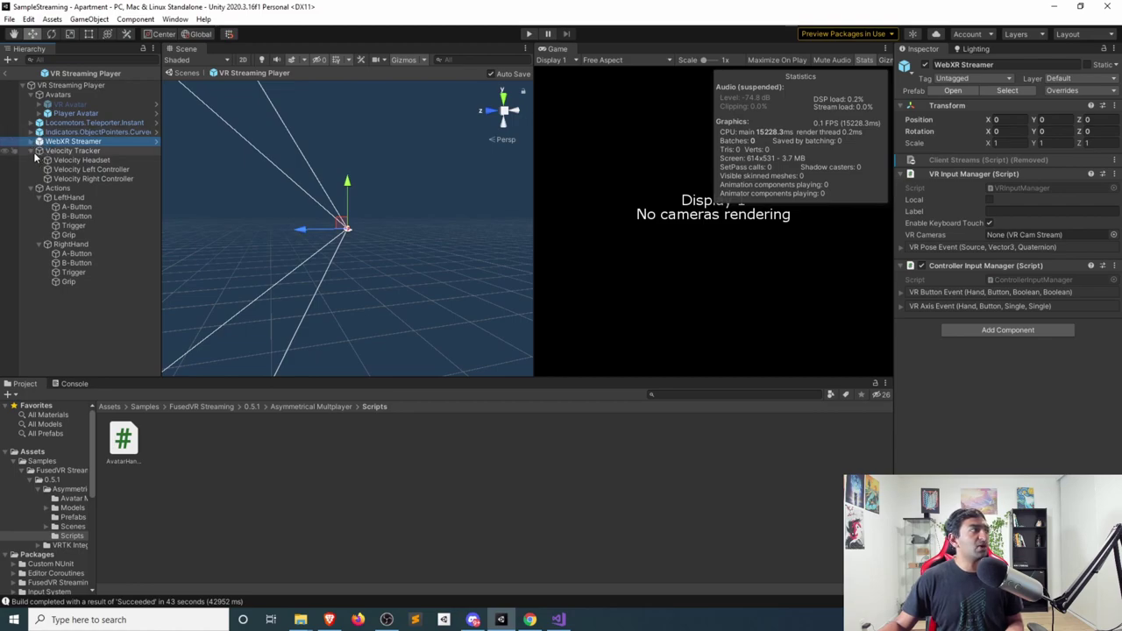
{"action": "left_click", "coordinate": [70, 151]}
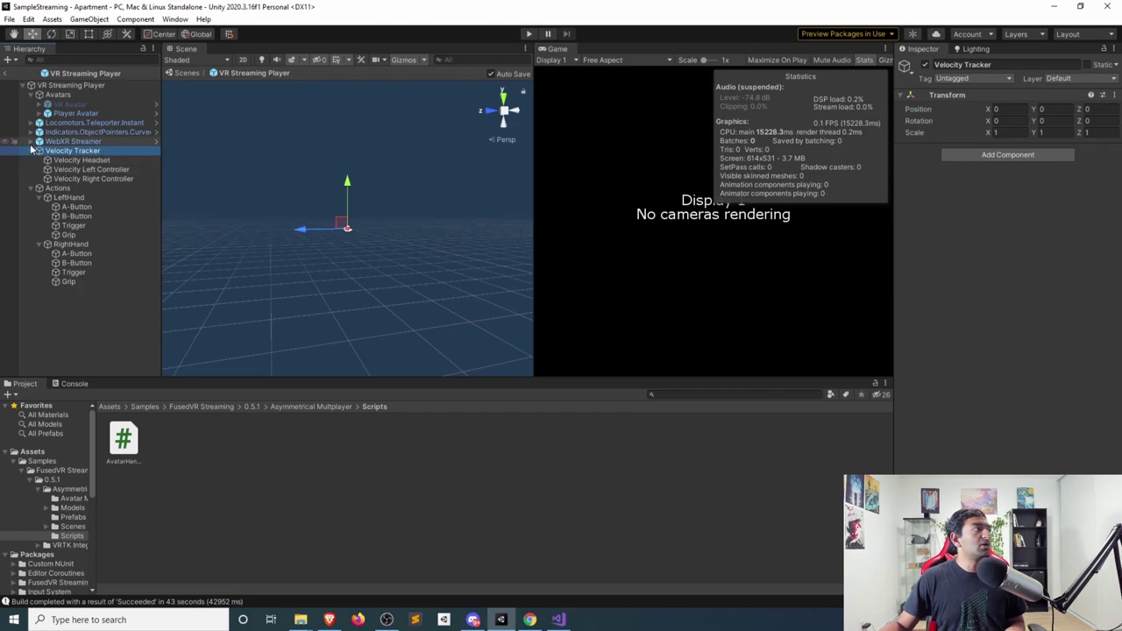
{"action": "left_click", "coordinate": [32, 141]}
{"action": "left_click", "coordinate": [75, 189]}
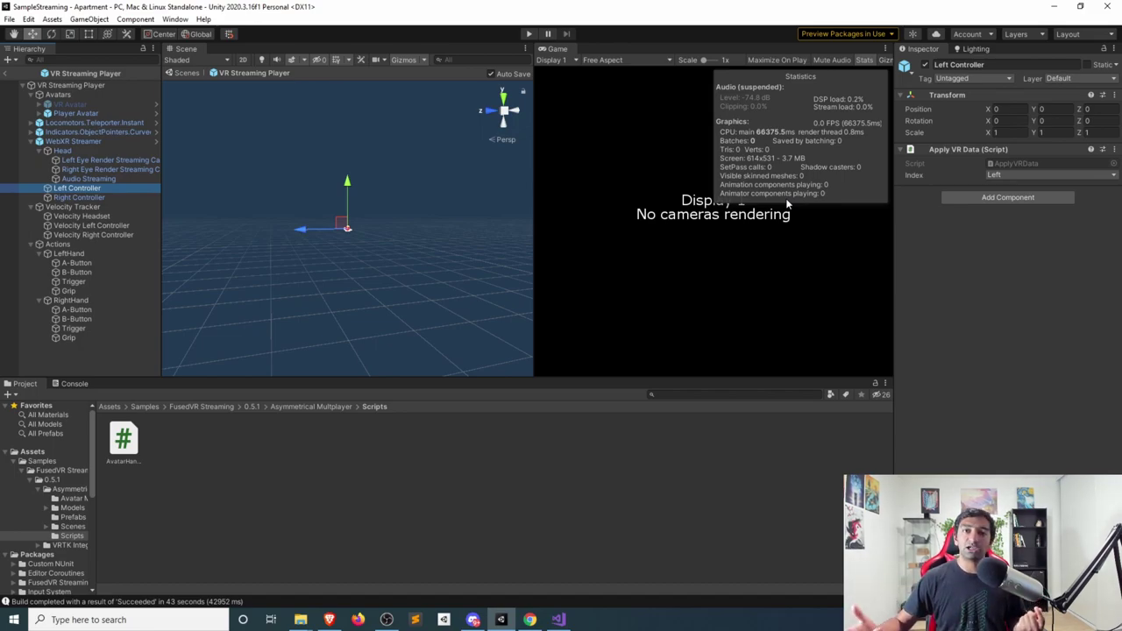
Arrow through the Hierarchy to the Actions > LeftHand > B-Button action.
{"action": "key", "text": "Left"}
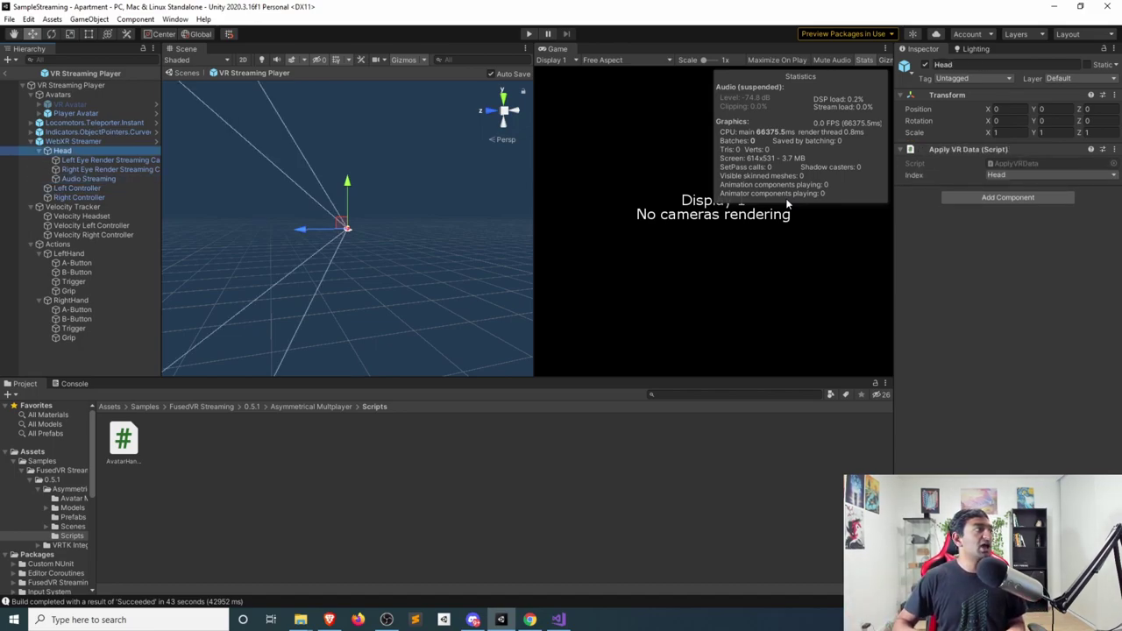
{"action": "key", "text": "Up"}
{"action": "key", "text": "Down"}
{"action": "key", "text": "Left"}
{"action": "key", "text": "Down"}
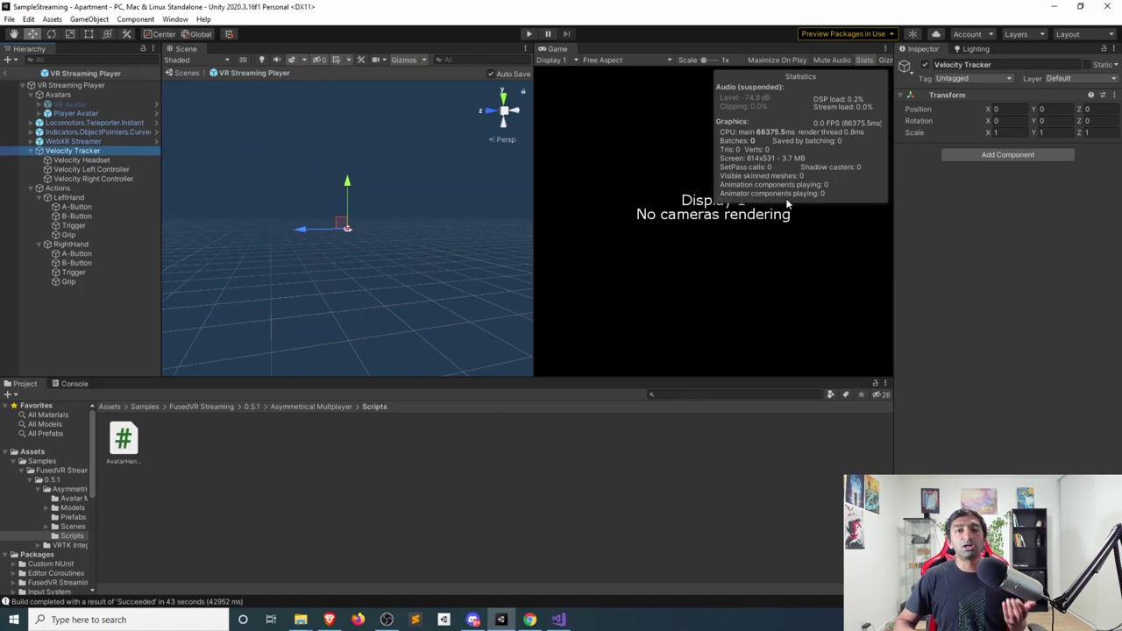
{"action": "key", "text": "Down"}
{"action": "key", "text": "Down"}
{"action": "key", "text": "Down"}
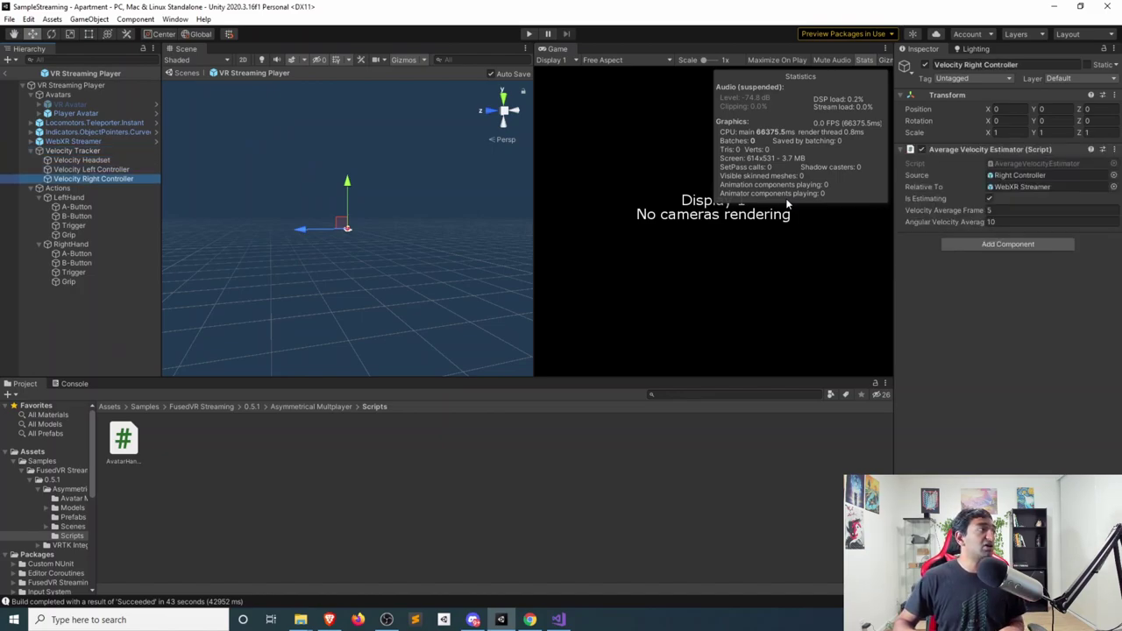
{"action": "key", "text": "Down"}
{"action": "key", "text": "Down"}
{"action": "key", "text": "Down"}
{"action": "key", "text": "Down"}
{"action": "key", "text": "Up"}
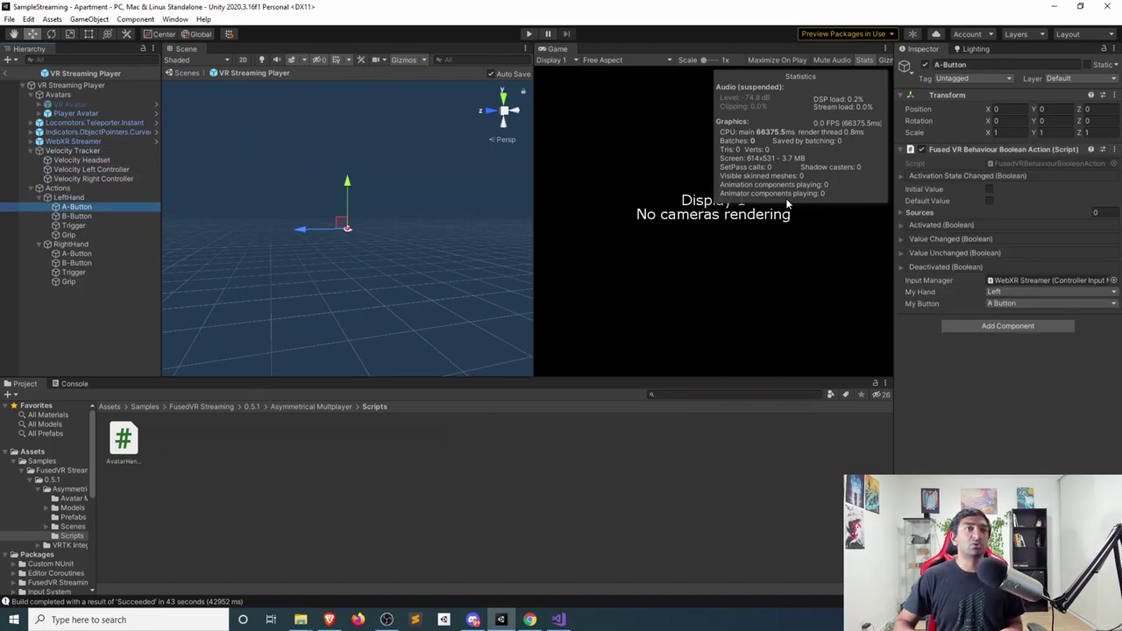
{"action": "key", "text": "Up"}
{"action": "key", "text": "Down"}
{"action": "key", "text": "Down"}
{"action": "key", "text": "Down"}
{"action": "key", "text": "Down"}
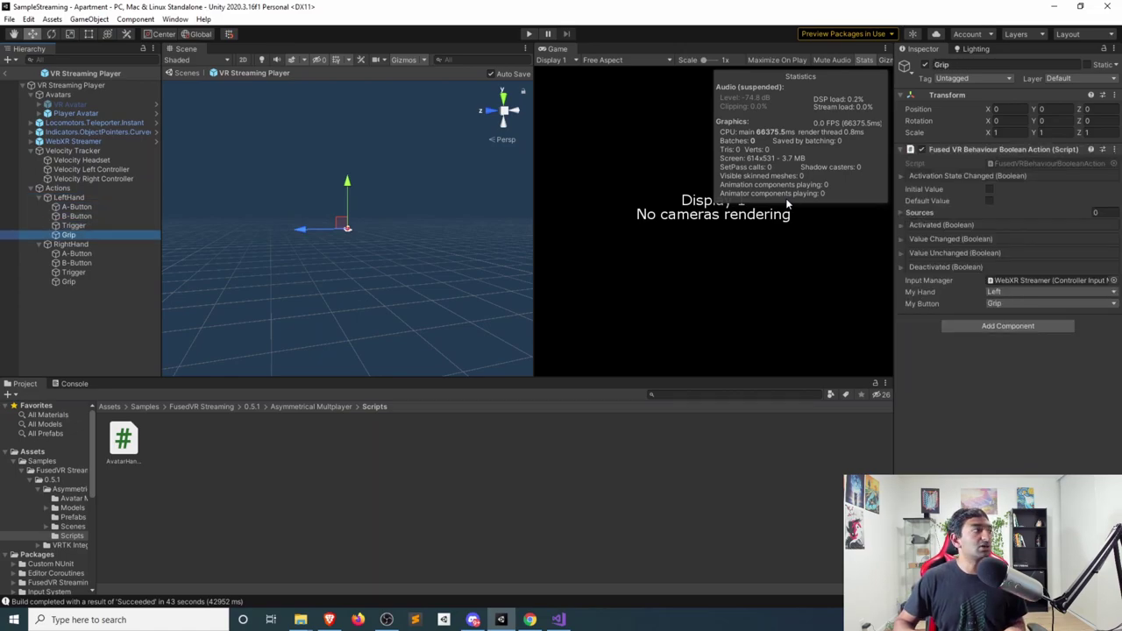
{"action": "key", "text": "Up"}
{"action": "key", "text": "Up"}
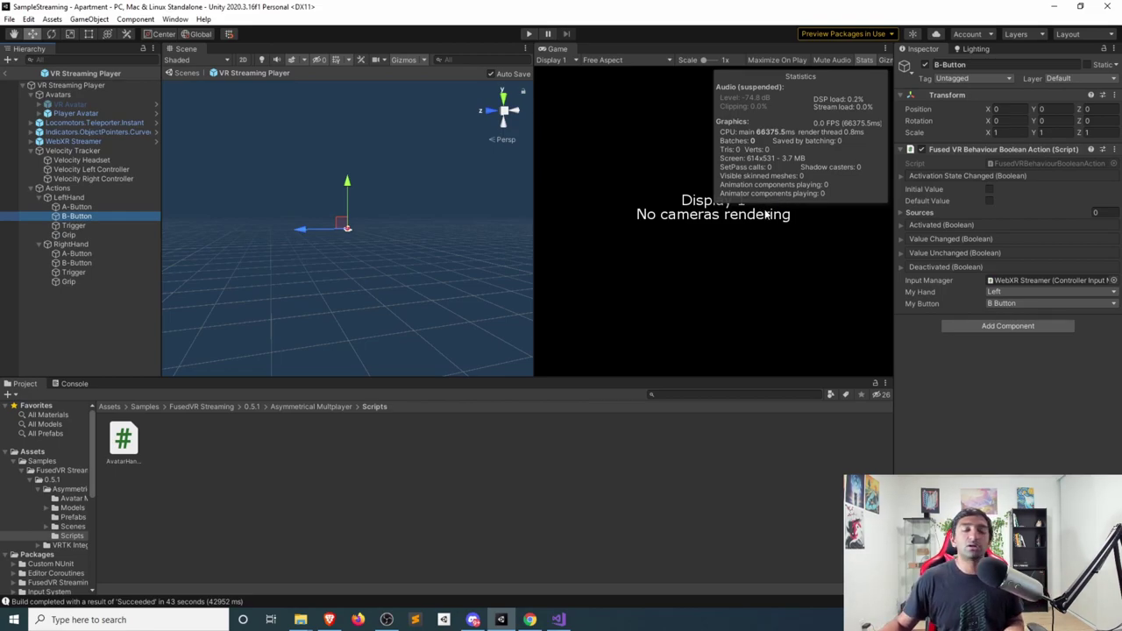
{"action": "mouse_move", "coordinate": [78, 141]}
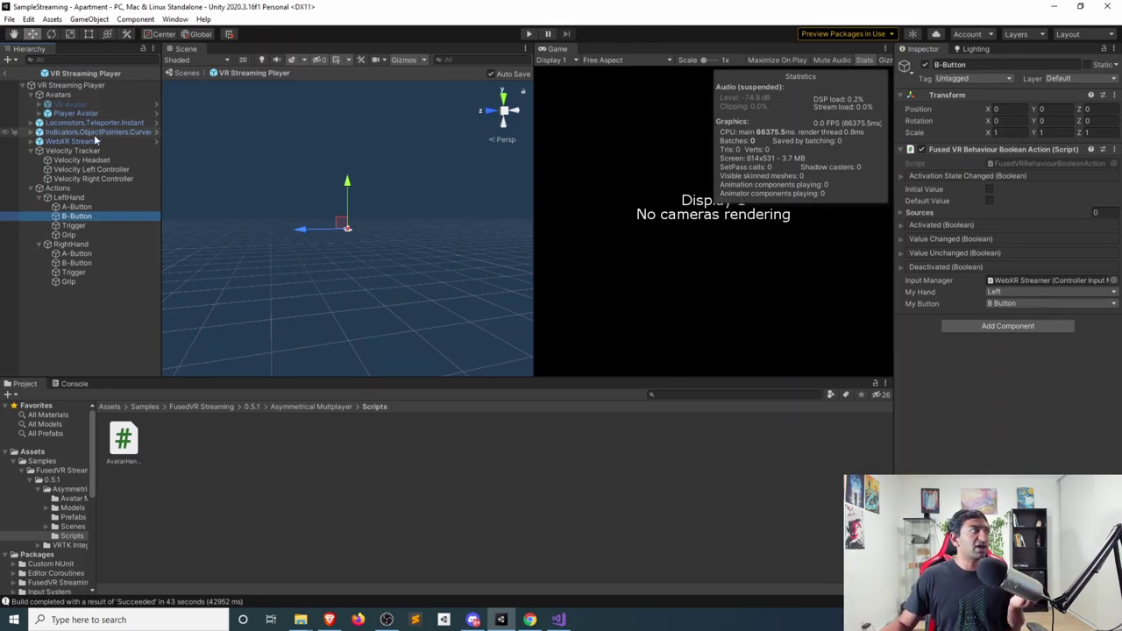
Select and expand WebXR Streamer, widen the Inspector, then focus the Project search field.
{"action": "left_click", "coordinate": [95, 140]}
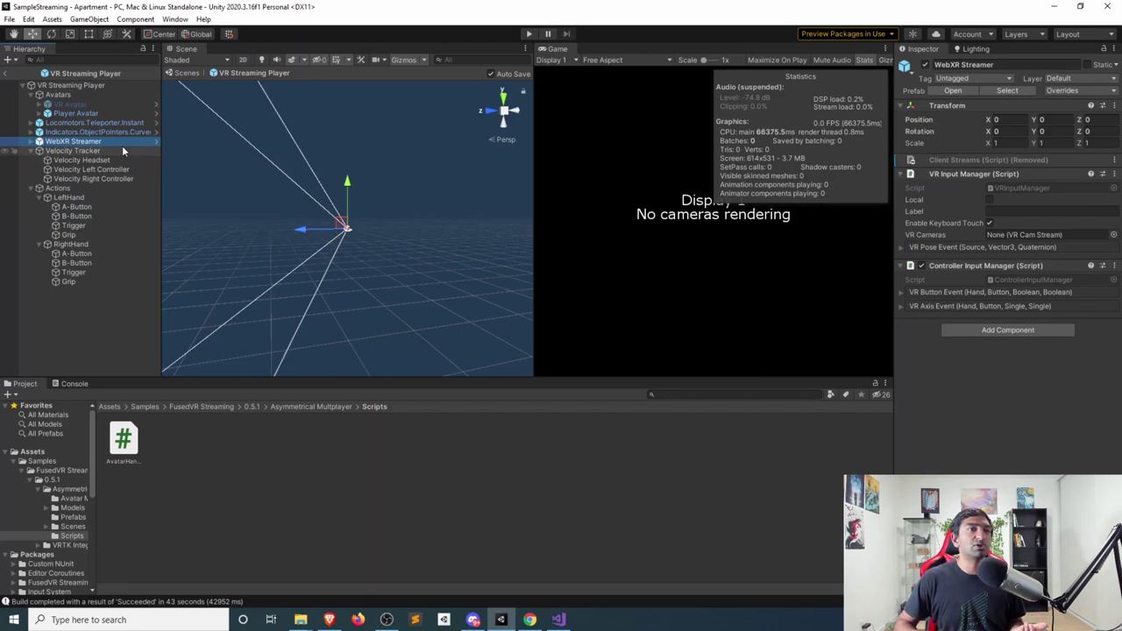
{"action": "key", "text": "Right"}
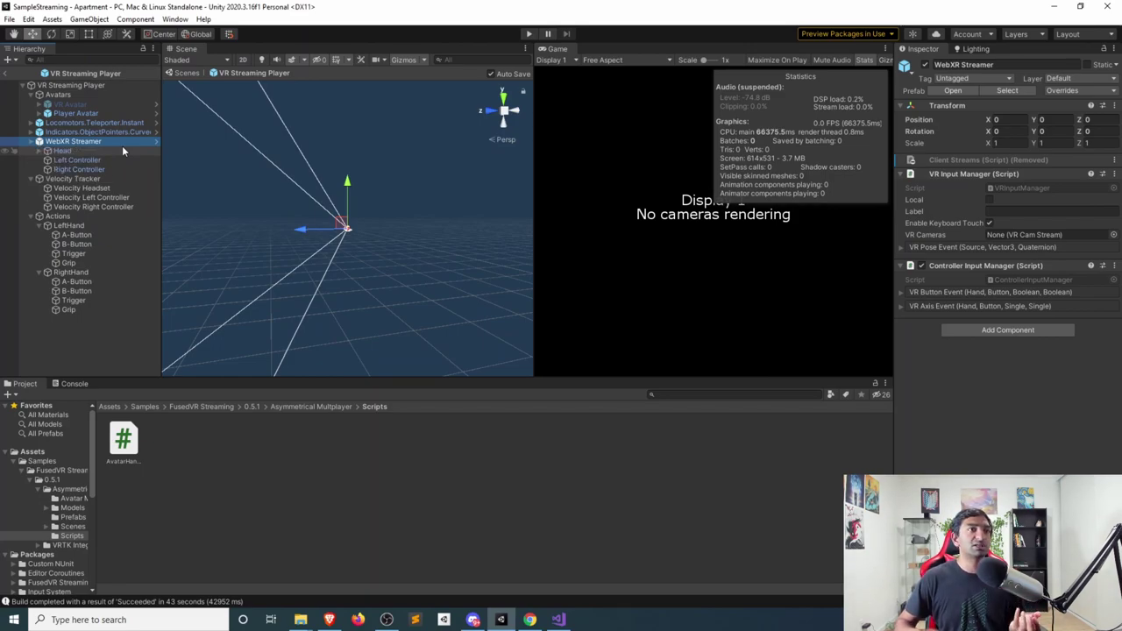
{"action": "left_click_drag", "start_coordinate": [890, 229], "coordinate": [842, 202]}
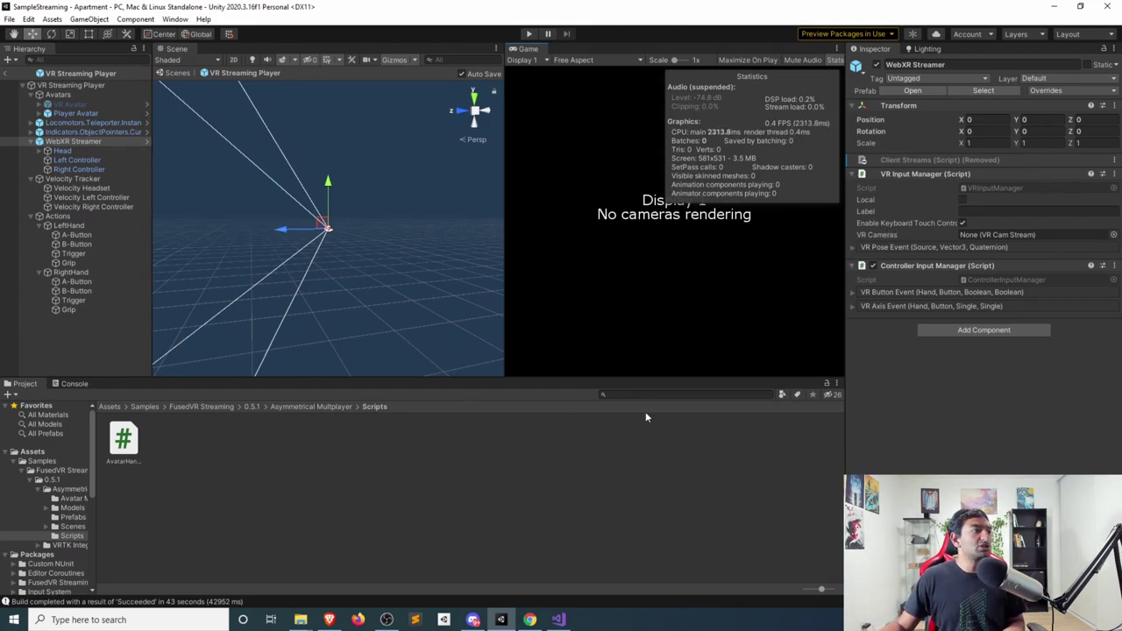
{"action": "left_click", "coordinate": [698, 395]}
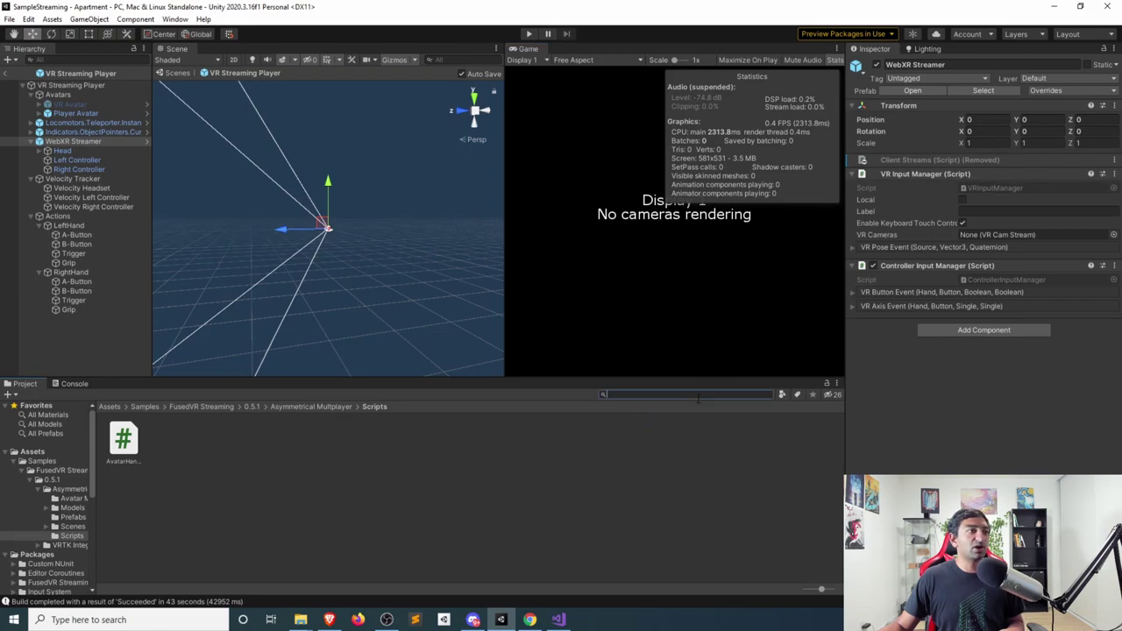
Switch to CameraControls.cs in Visual Studio and peek inside the Public Properties region.
{"action": "type", "text": "Camera"}
{"action": "key", "text": "alt+Tab"}
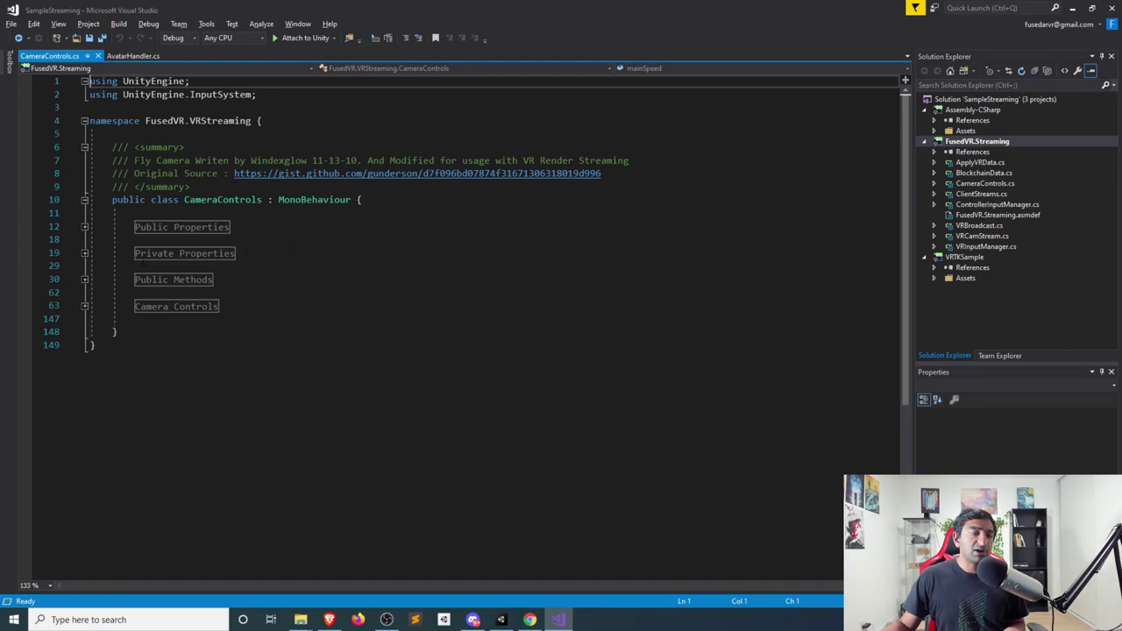
{"action": "left_click", "coordinate": [75, 232]}
{"action": "left_click", "coordinate": [84, 226]}
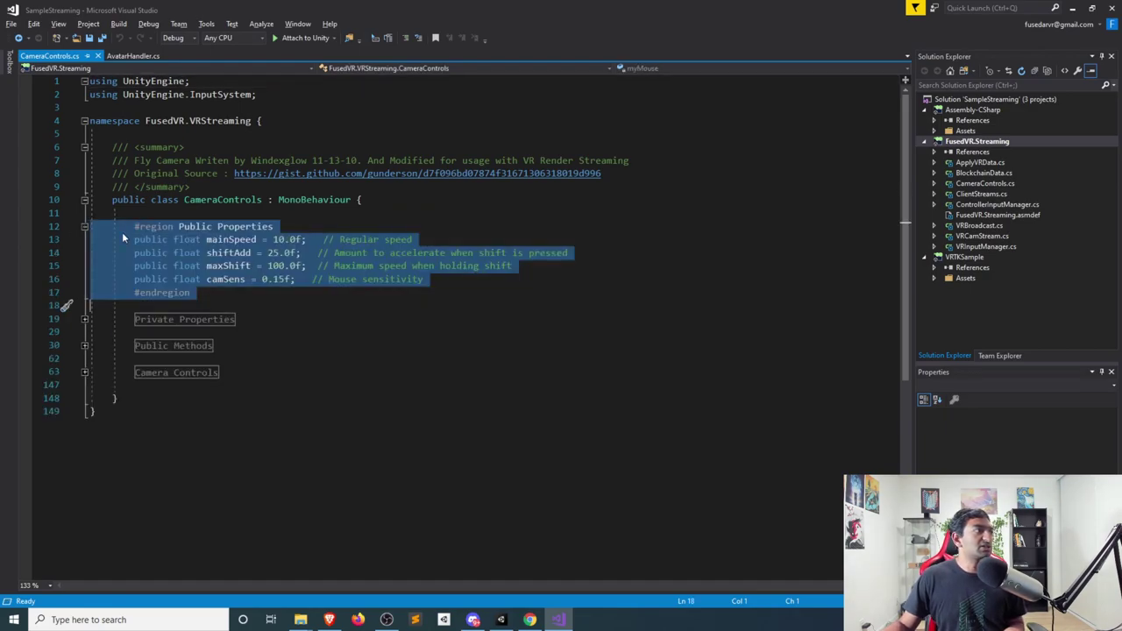
{"action": "left_click", "coordinate": [185, 252]}
{"action": "left_click", "coordinate": [85, 226]}
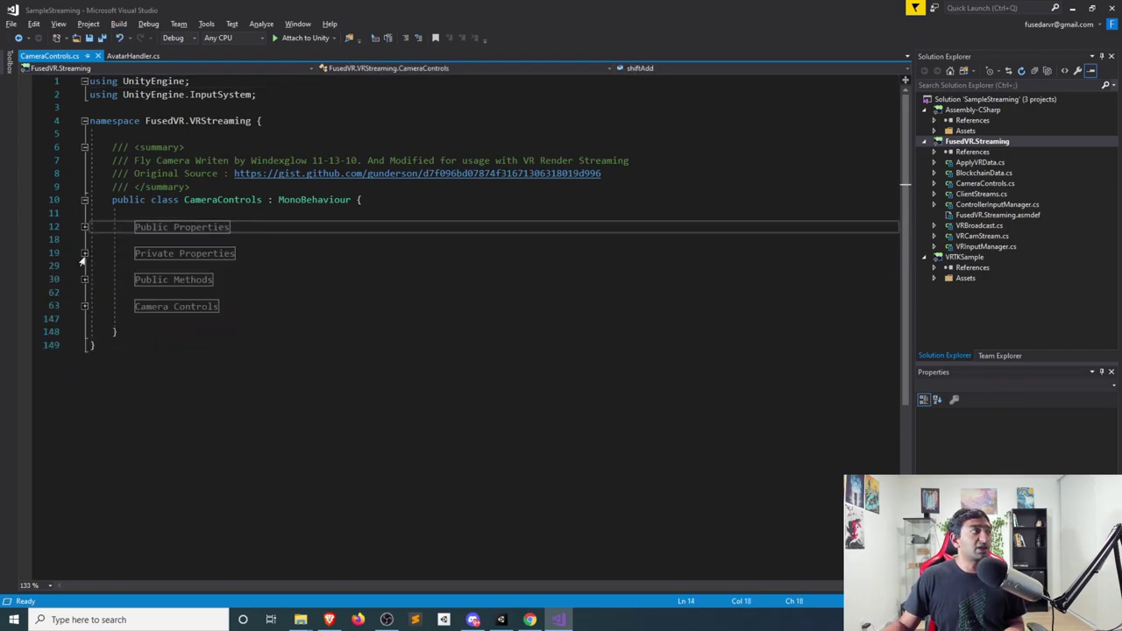
Expand Private Properties, fold Public Methods away, and expand the Camera Controls region.
{"action": "left_click", "coordinate": [84, 254]}
{"action": "scroll", "coordinate": [123, 254], "scroll_direction": "down", "scroll_amount": 1}
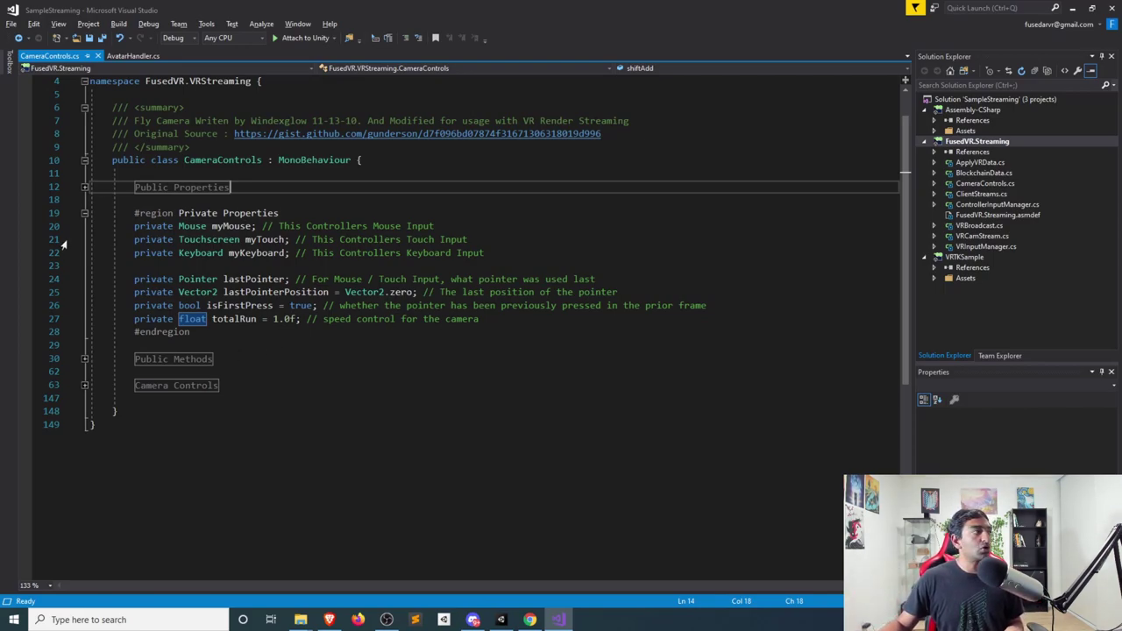
{"action": "left_click", "coordinate": [77, 215]}
{"action": "left_click", "coordinate": [84, 358]}
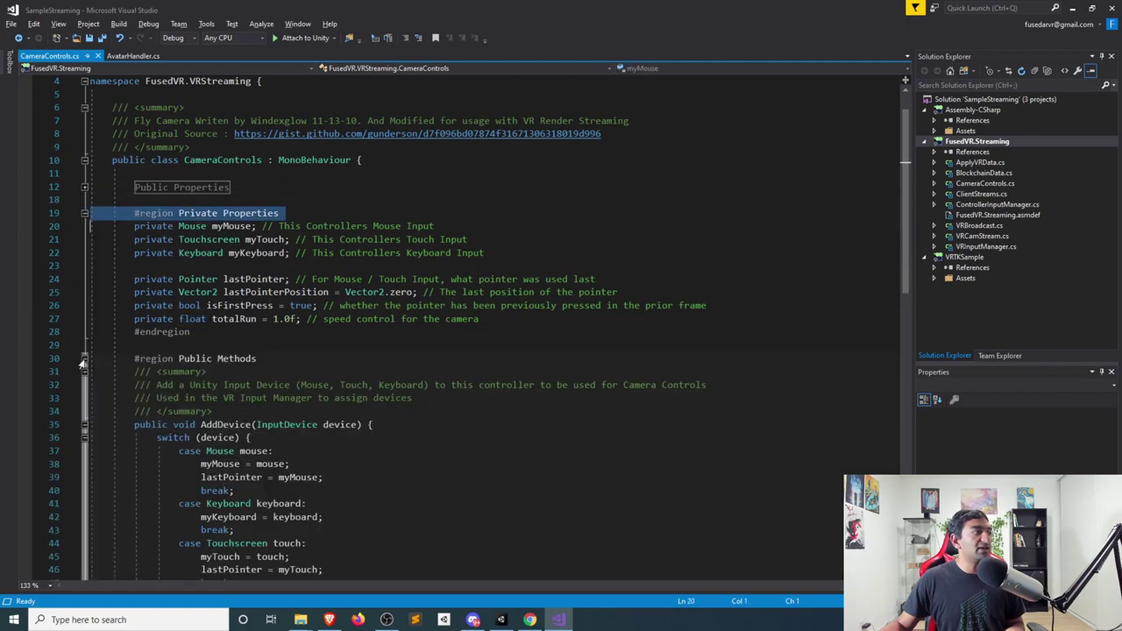
{"action": "scroll", "coordinate": [84, 360], "scroll_direction": "down", "scroll_amount": 3}
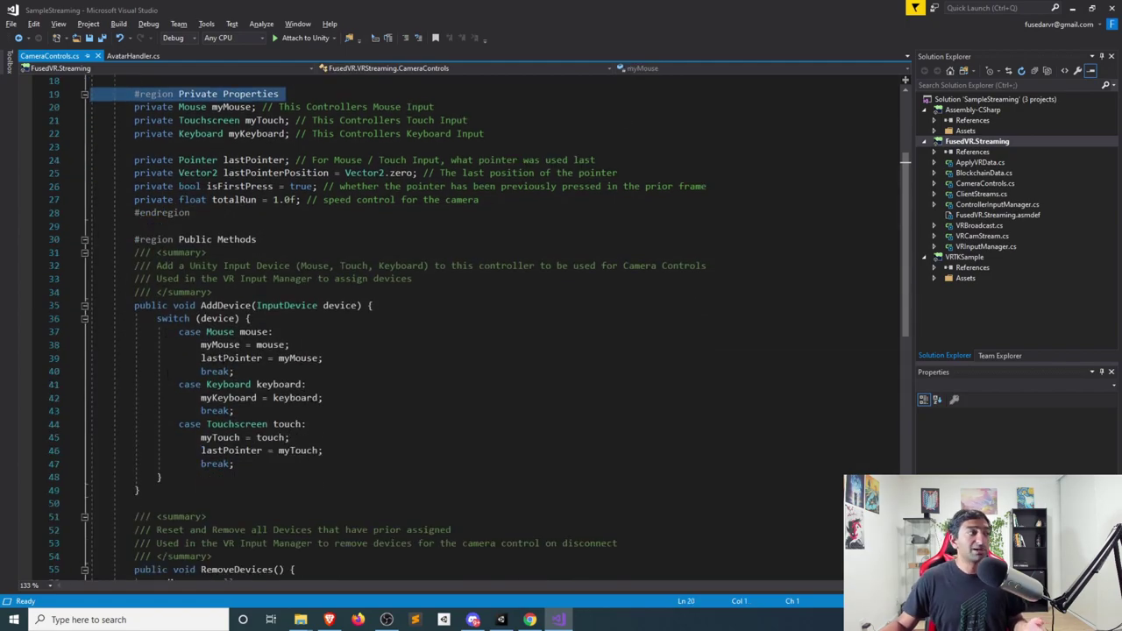
{"action": "left_click", "coordinate": [87, 240]}
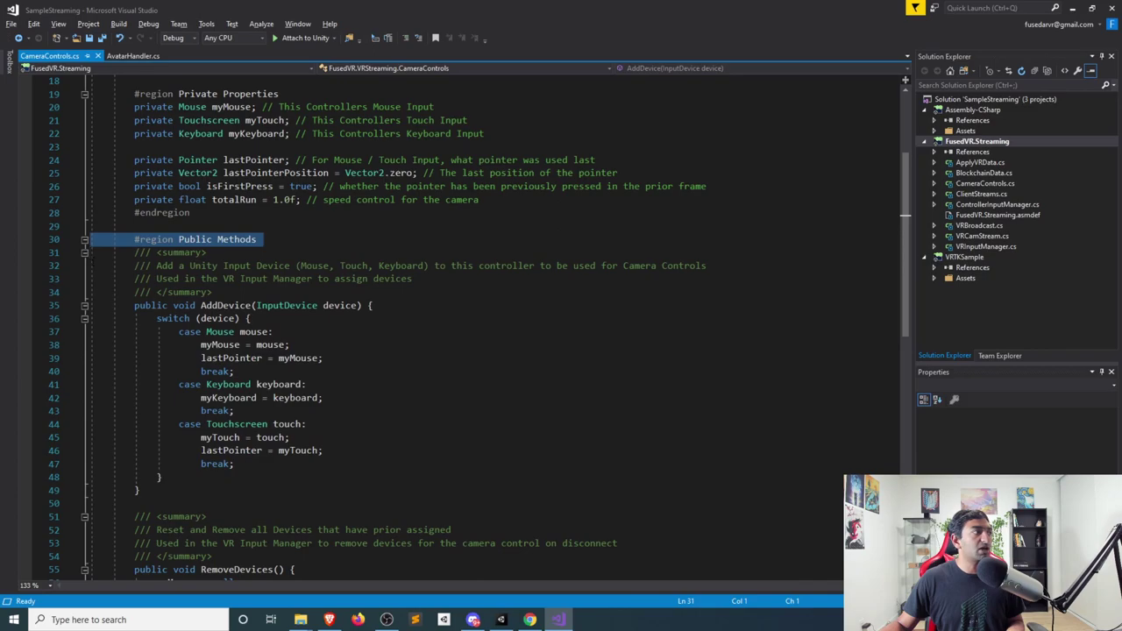
{"action": "left_click", "coordinate": [82, 241]}
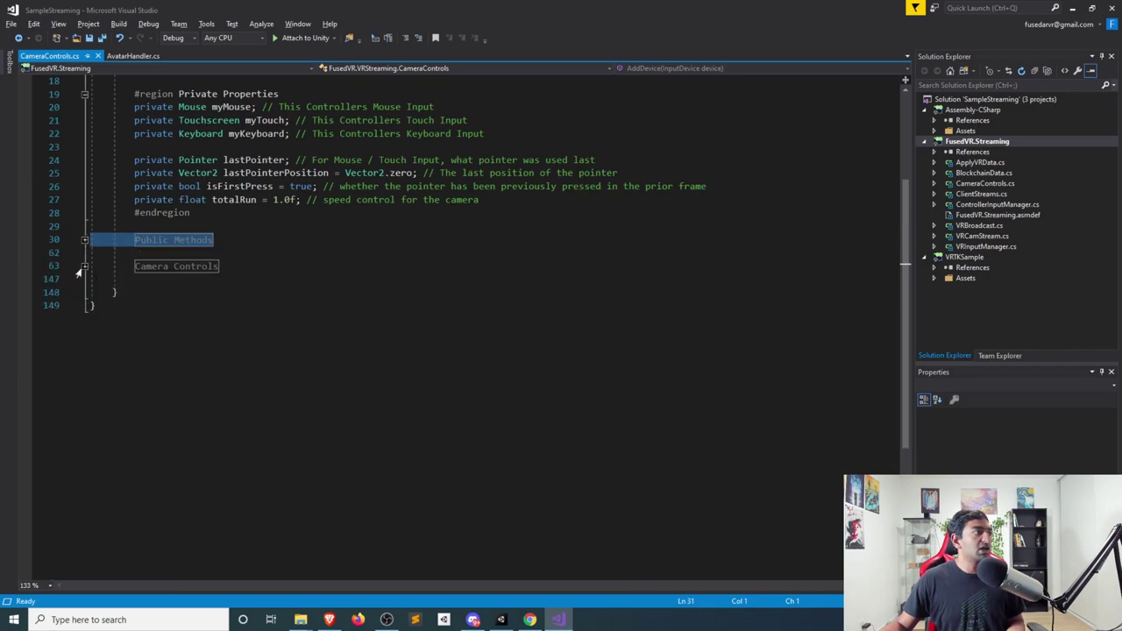
{"action": "left_click", "coordinate": [77, 267]}
{"action": "left_click", "coordinate": [263, 331]}
{"action": "left_click", "coordinate": [316, 398]}
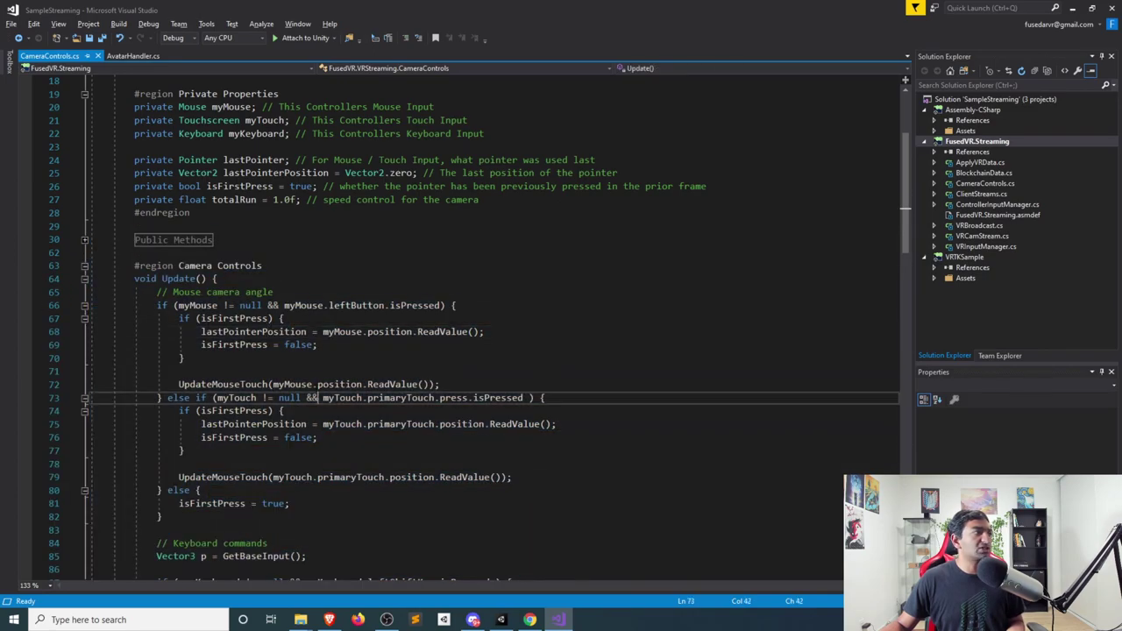
{"action": "left_click_drag", "start_coordinate": [283, 306], "coordinate": [336, 305]}
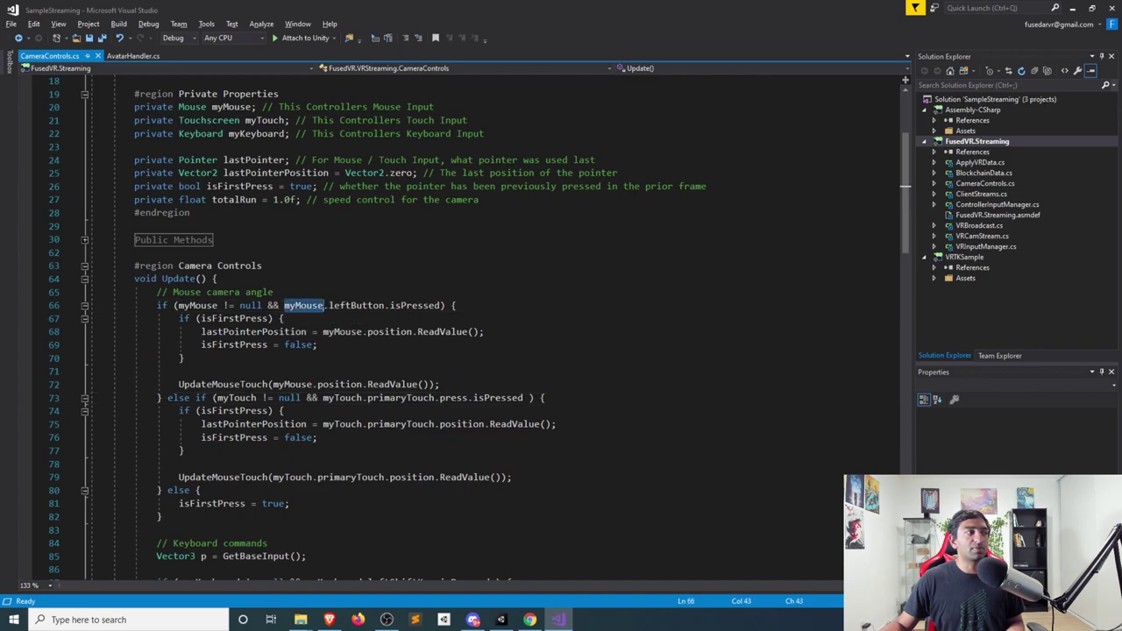
{"action": "double_click", "coordinate": [355, 305]}
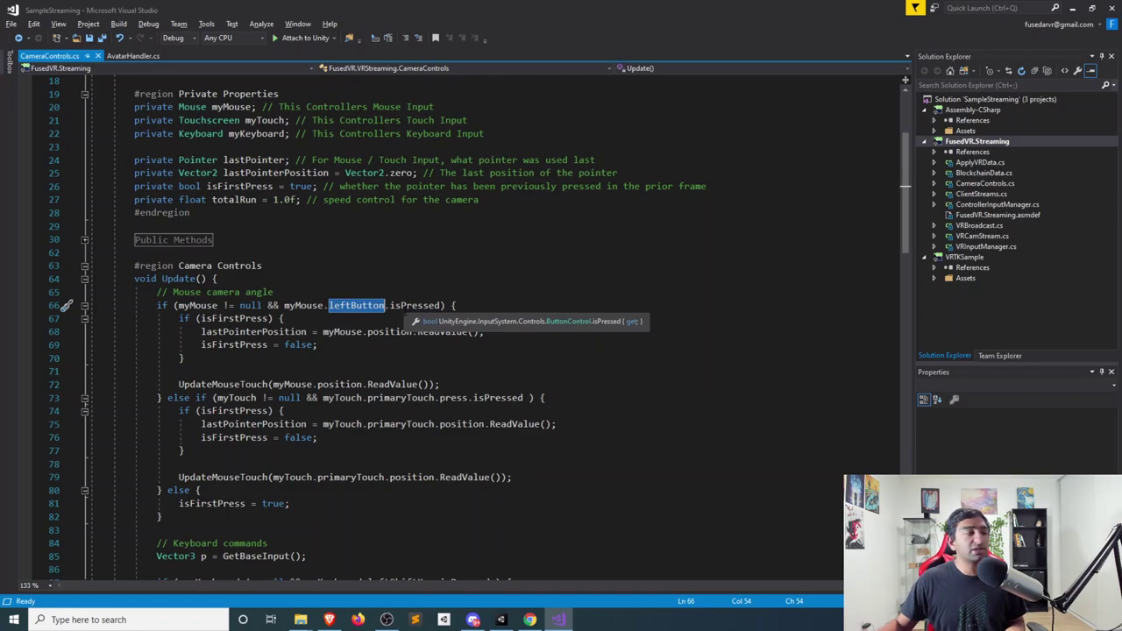
{"action": "left_click", "coordinate": [393, 305]}
{"action": "double_click", "coordinate": [355, 306]}
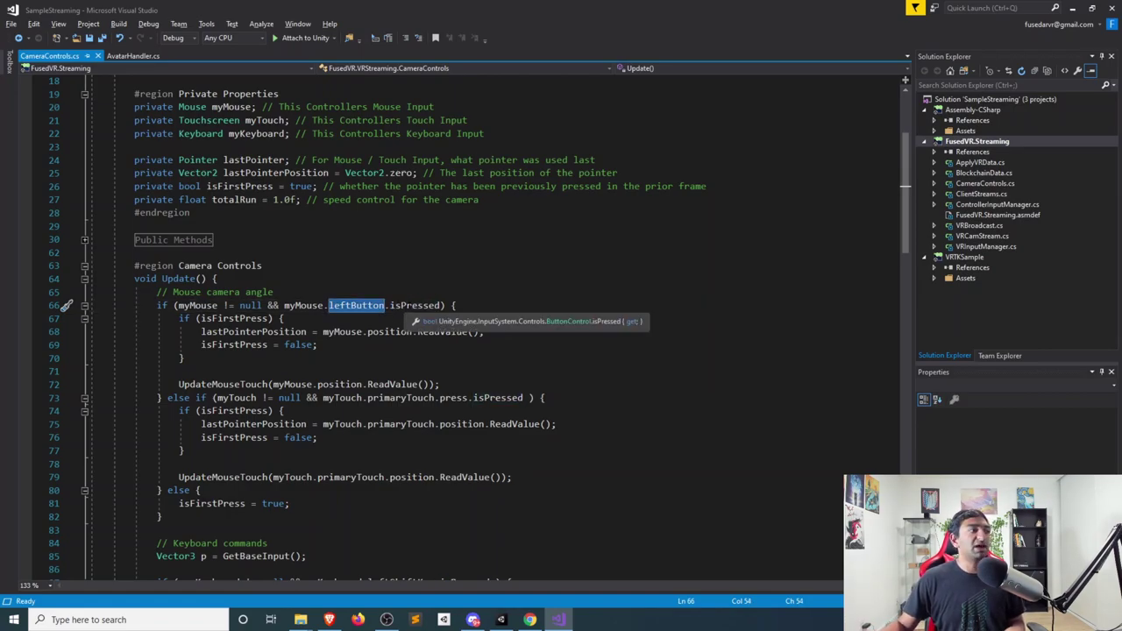
{"action": "double_click", "coordinate": [414, 306]}
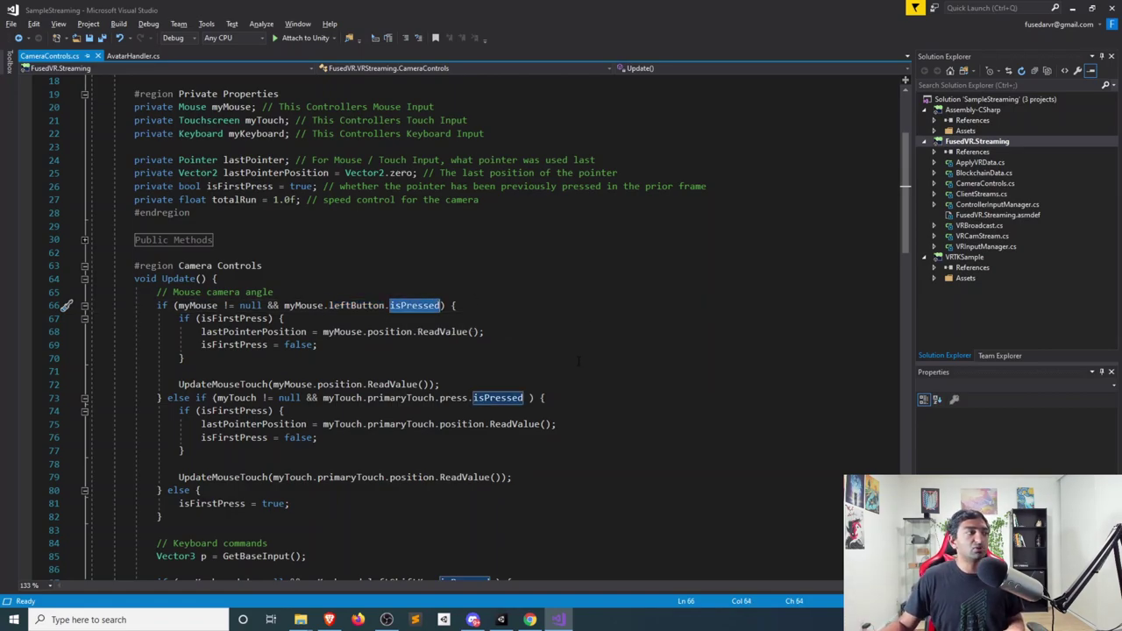
{"action": "scroll", "coordinate": [566, 358], "scroll_direction": "down", "scroll_amount": 1}
{"action": "left_click_drag", "start_coordinate": [317, 344], "coordinate": [394, 345]}
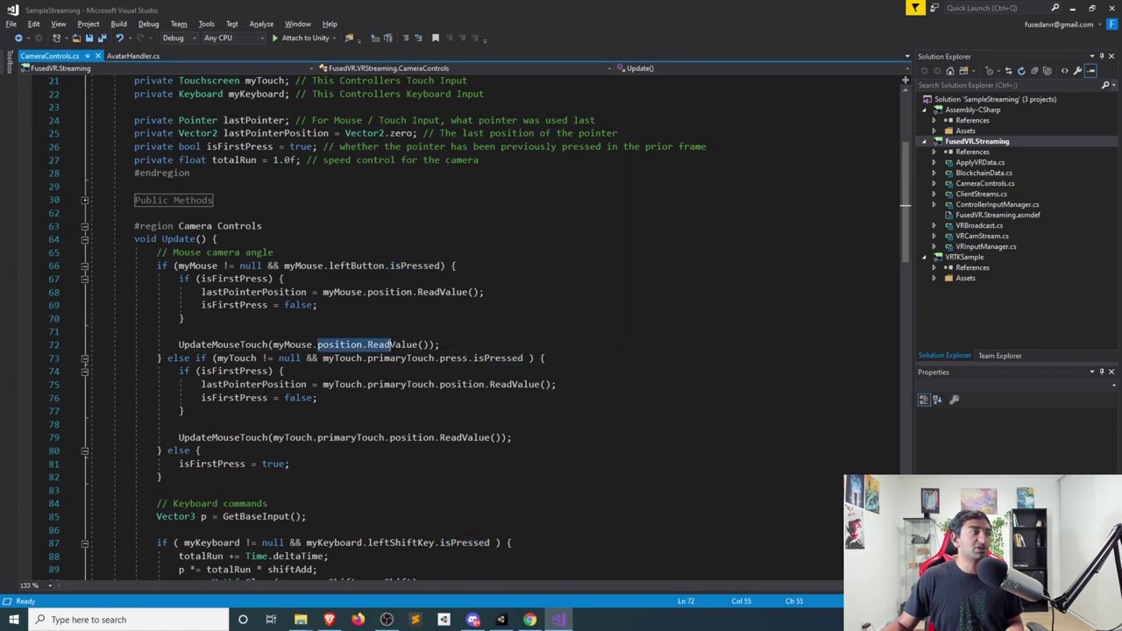
{"action": "double_click", "coordinate": [417, 345]}
{"action": "left_click", "coordinate": [621, 333]}
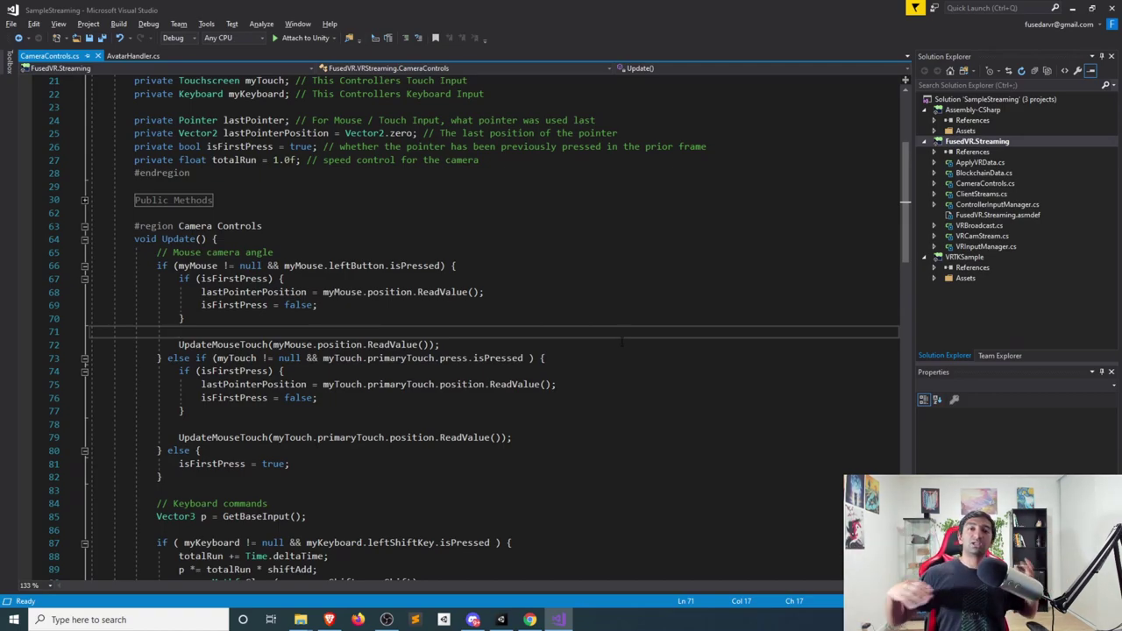
{"action": "key", "text": "alt+Tab"}
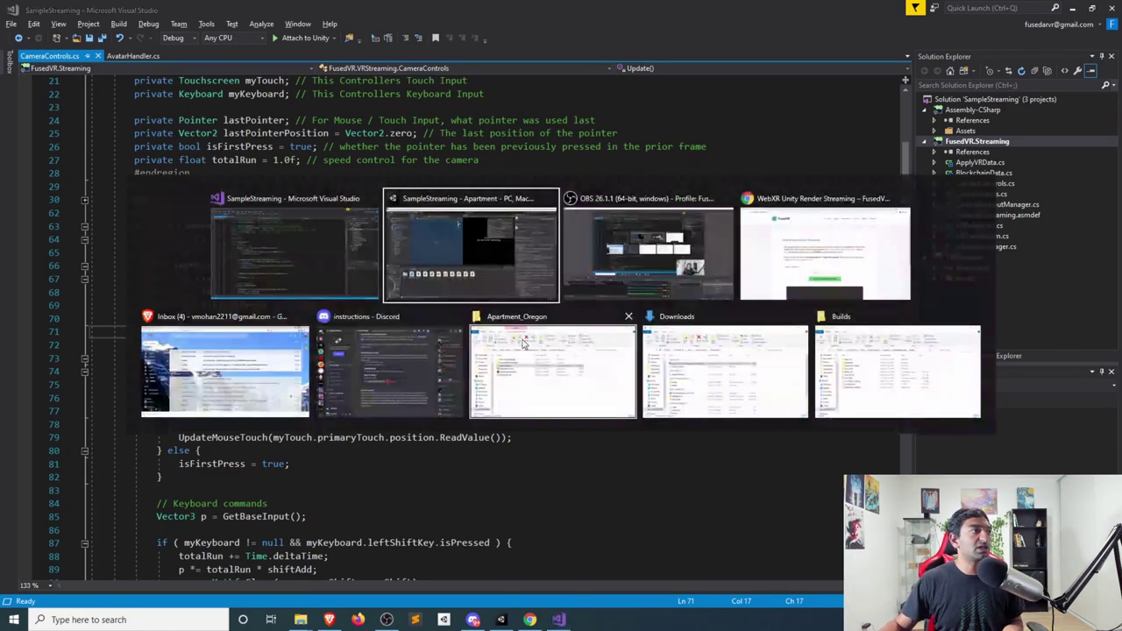
Connect the page to the oregon render stream and bring the live canvas into view.
{"action": "left_click", "coordinate": [556, 469]}
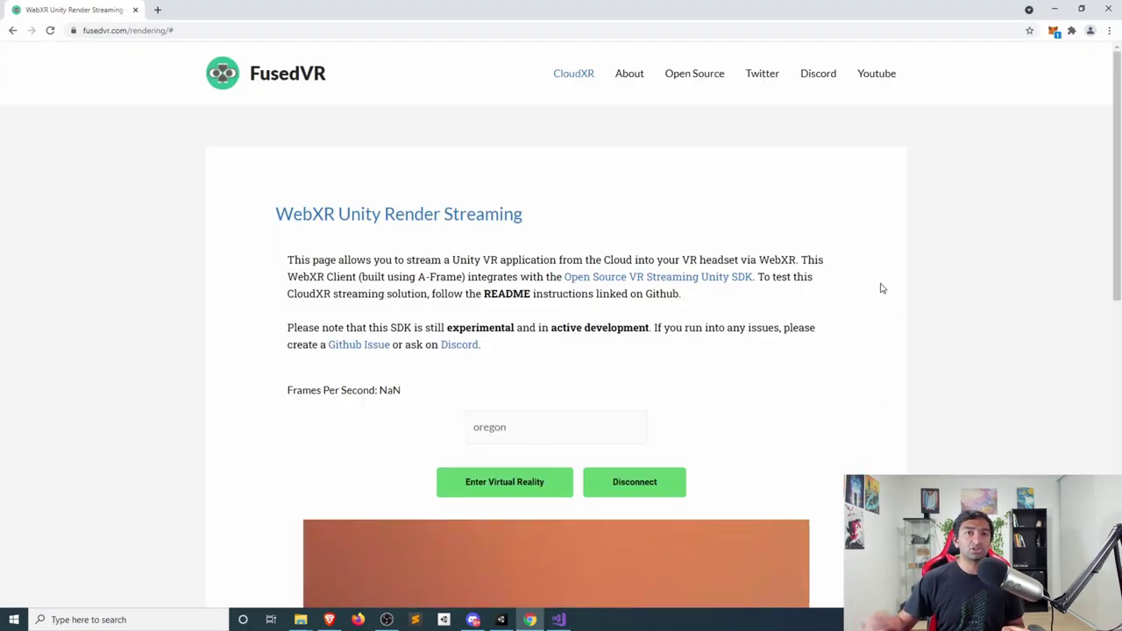
{"action": "scroll", "coordinate": [742, 265], "scroll_direction": "down", "scroll_amount": 3}
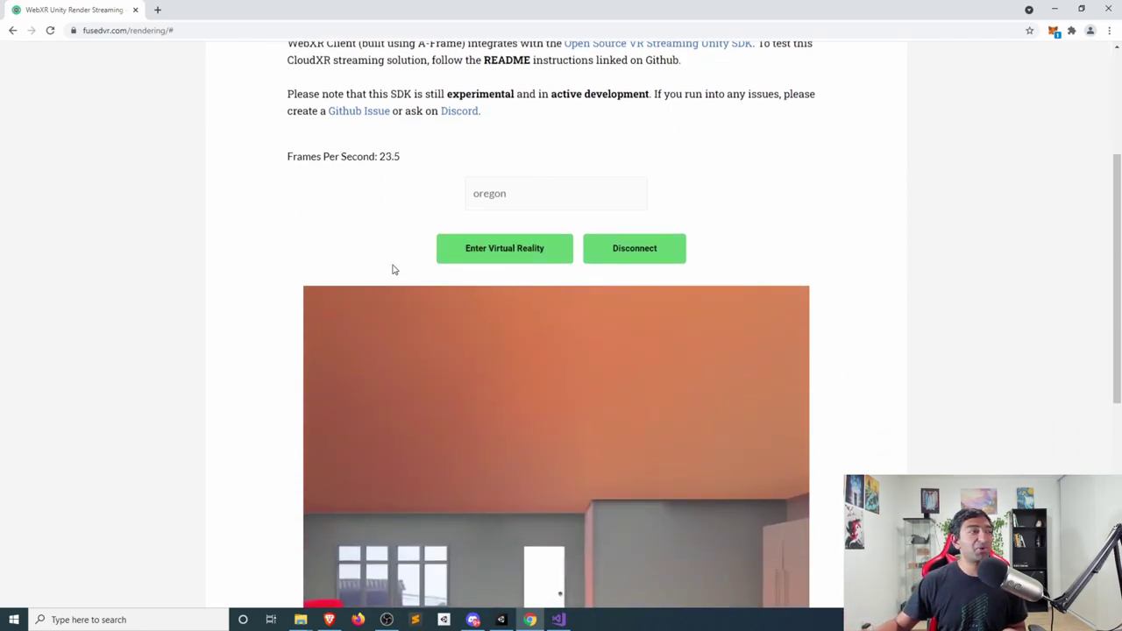
{"action": "scroll", "coordinate": [956, 234], "scroll_direction": "down", "scroll_amount": 2}
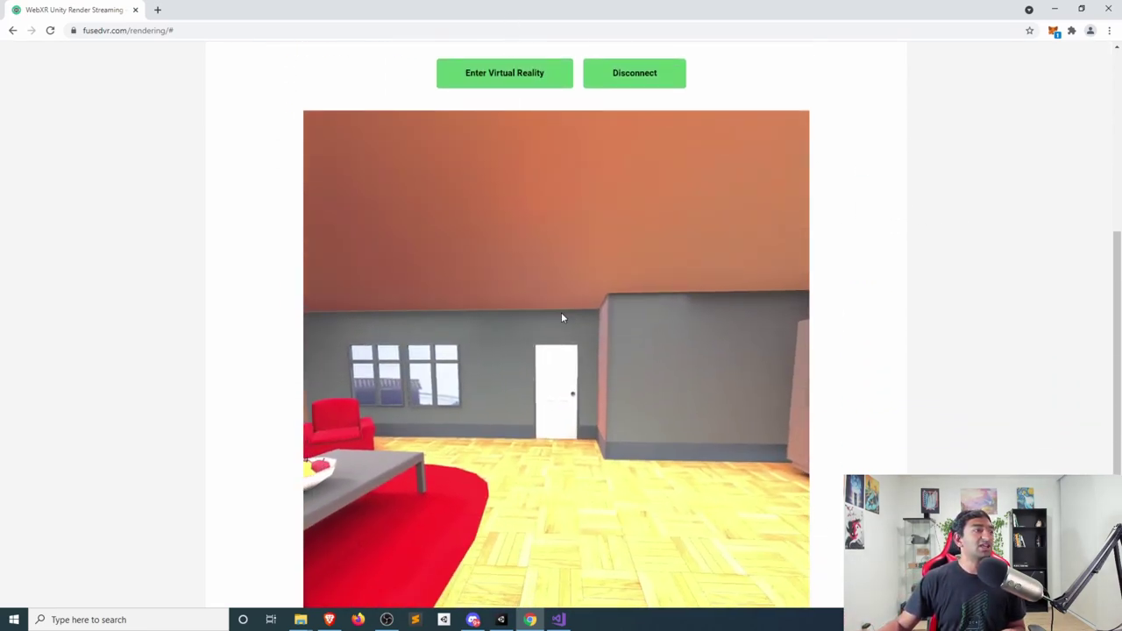
Look around the streamed apartment toward the dining room, sofa wall and door.
{"action": "mouse_move", "coordinate": [567, 320]}
{"action": "left_mouse_down"}
{"action": "mouse_move", "coordinate": [682, 316]}
{"action": "mouse_move", "coordinate": [511, 339]}
{"action": "left_mouse_up"}
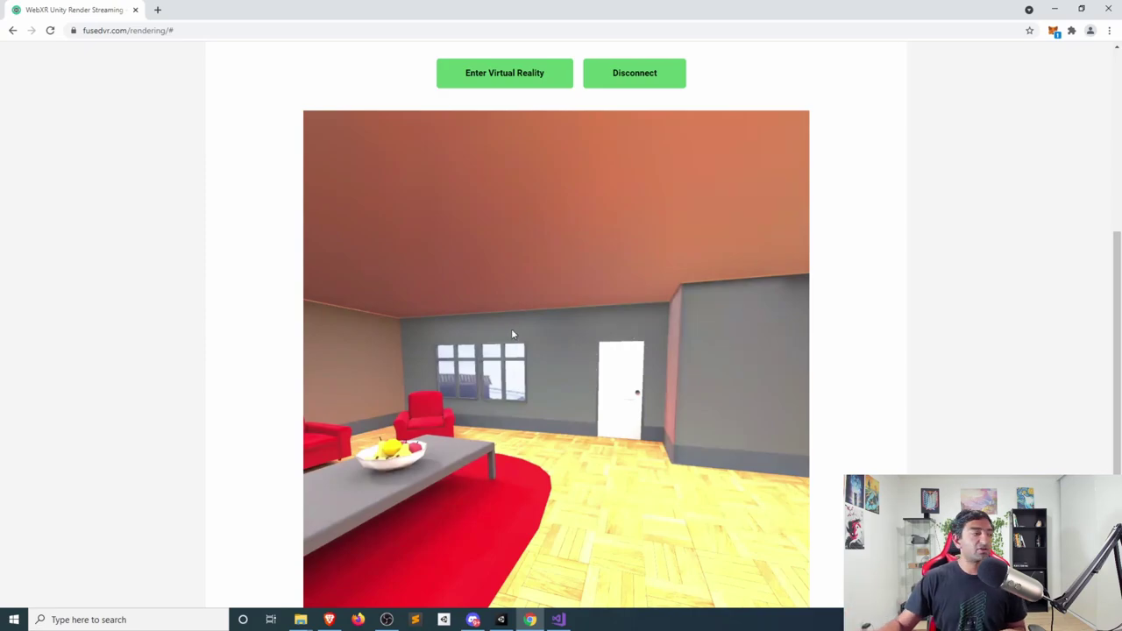
{"action": "mouse_move", "coordinate": [529, 376]}
{"action": "left_mouse_down"}
{"action": "mouse_move", "coordinate": [432, 372]}
{"action": "mouse_move", "coordinate": [616, 392]}
{"action": "left_mouse_up"}
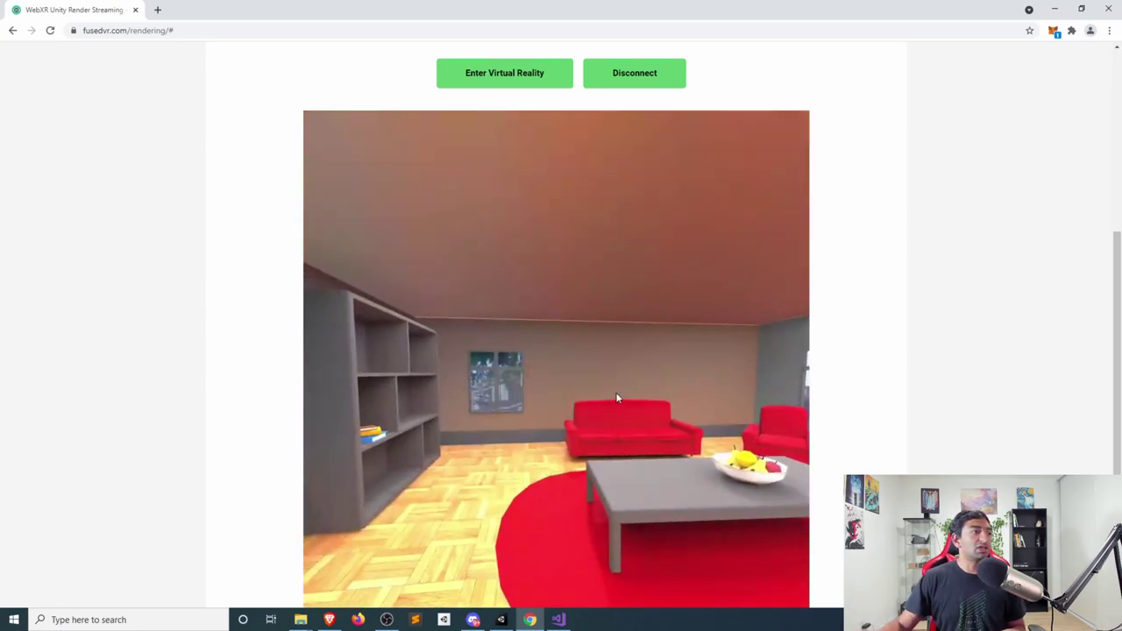
{"action": "mouse_move", "coordinate": [716, 374]}
{"action": "left_mouse_down"}
{"action": "mouse_move", "coordinate": [557, 355]}
{"action": "mouse_move", "coordinate": [604, 339]}
{"action": "mouse_move", "coordinate": [653, 369]}
{"action": "mouse_move", "coordinate": [640, 362]}
{"action": "mouse_move", "coordinate": [675, 345]}
{"action": "mouse_move", "coordinate": [759, 336]}
{"action": "mouse_move", "coordinate": [578, 354]}
{"action": "left_mouse_up"}
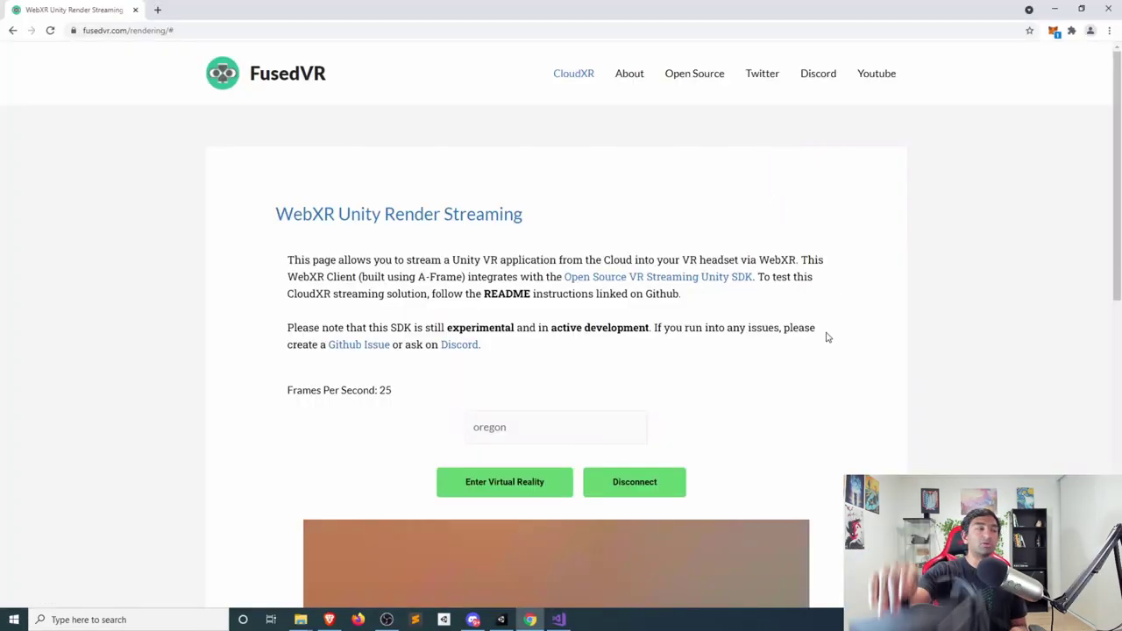
{"action": "scroll", "coordinate": [844, 283], "scroll_direction": "down", "scroll_amount": 2}
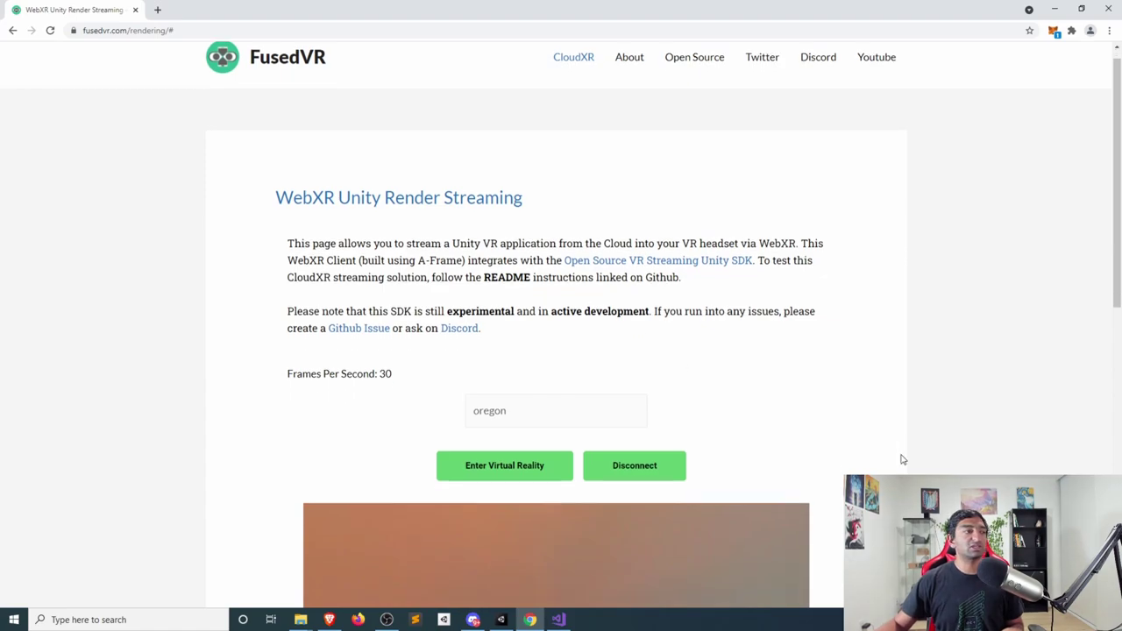
{"action": "scroll", "coordinate": [546, 375], "scroll_direction": "down", "scroll_amount": 2}
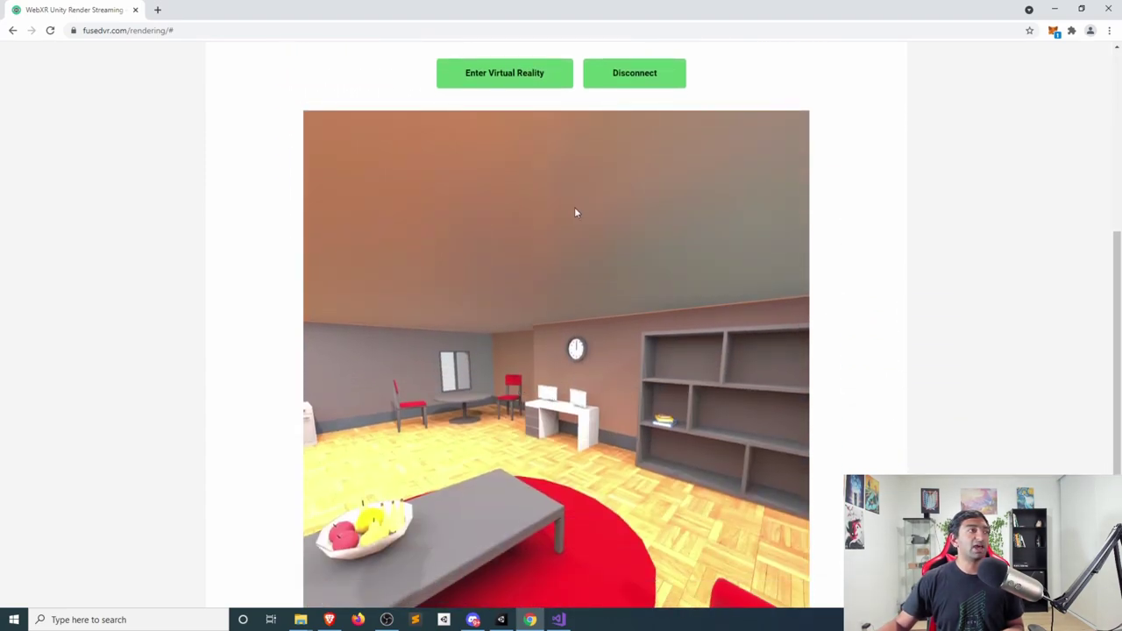